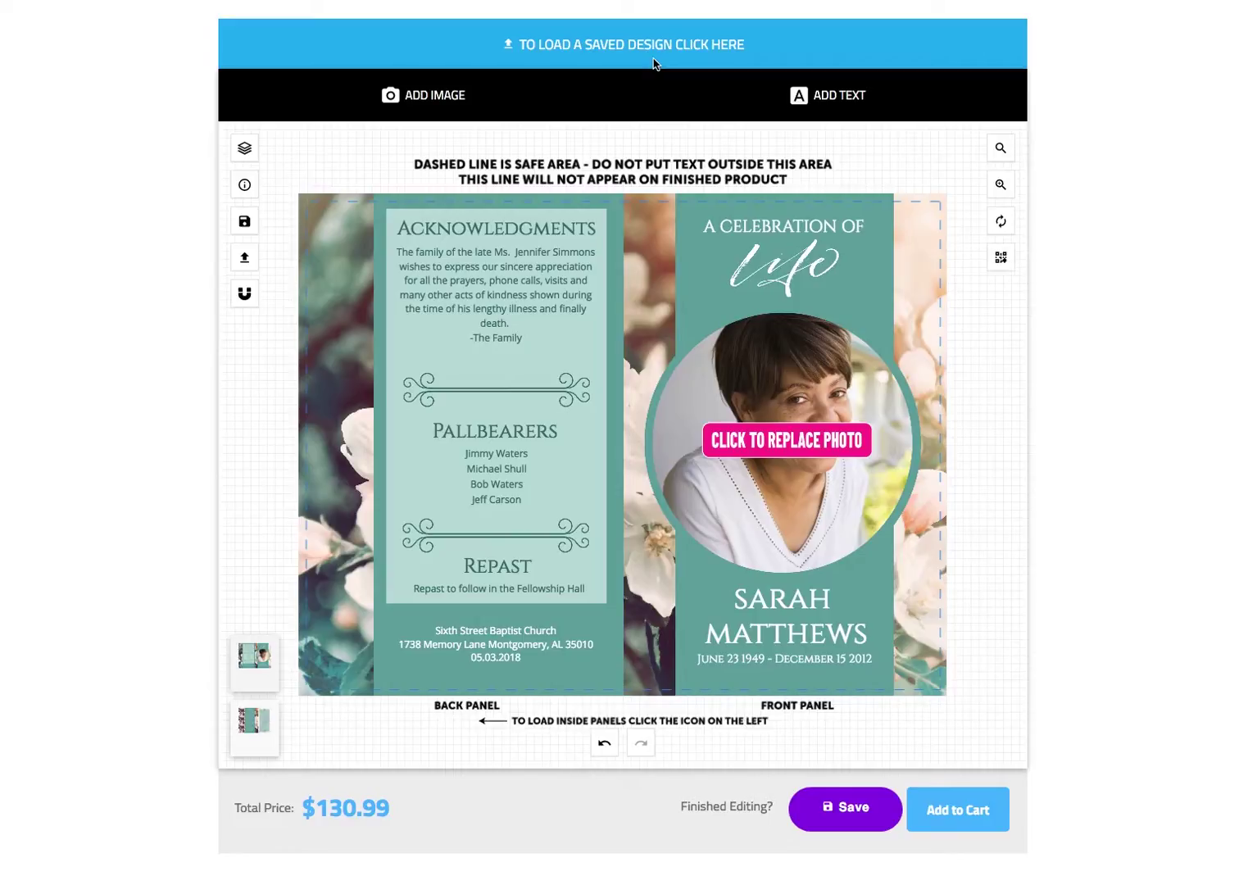
- Replace the front-panel placeholder portrait with the uploaded 2013-photo1.jpg
click(823, 450)
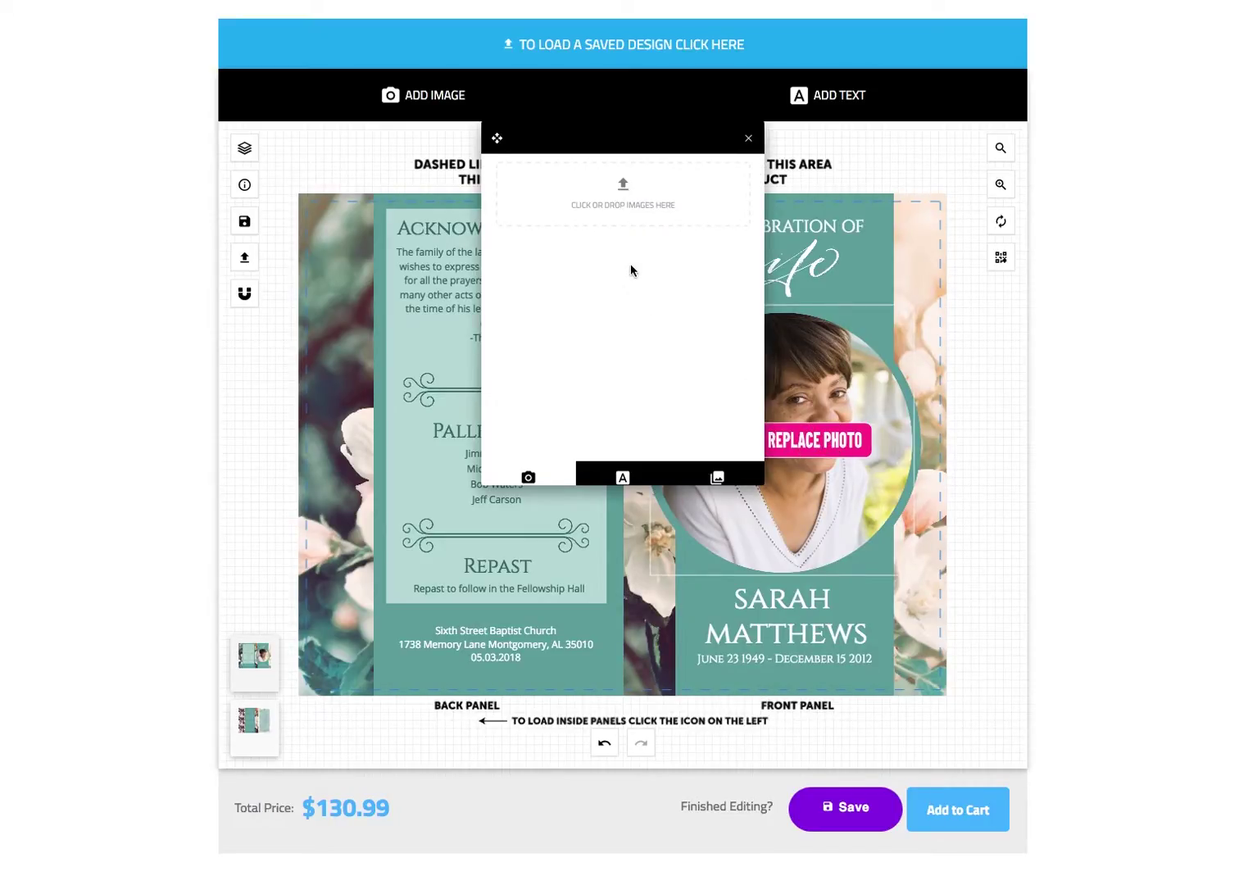
click(623, 205)
double_click(647, 89)
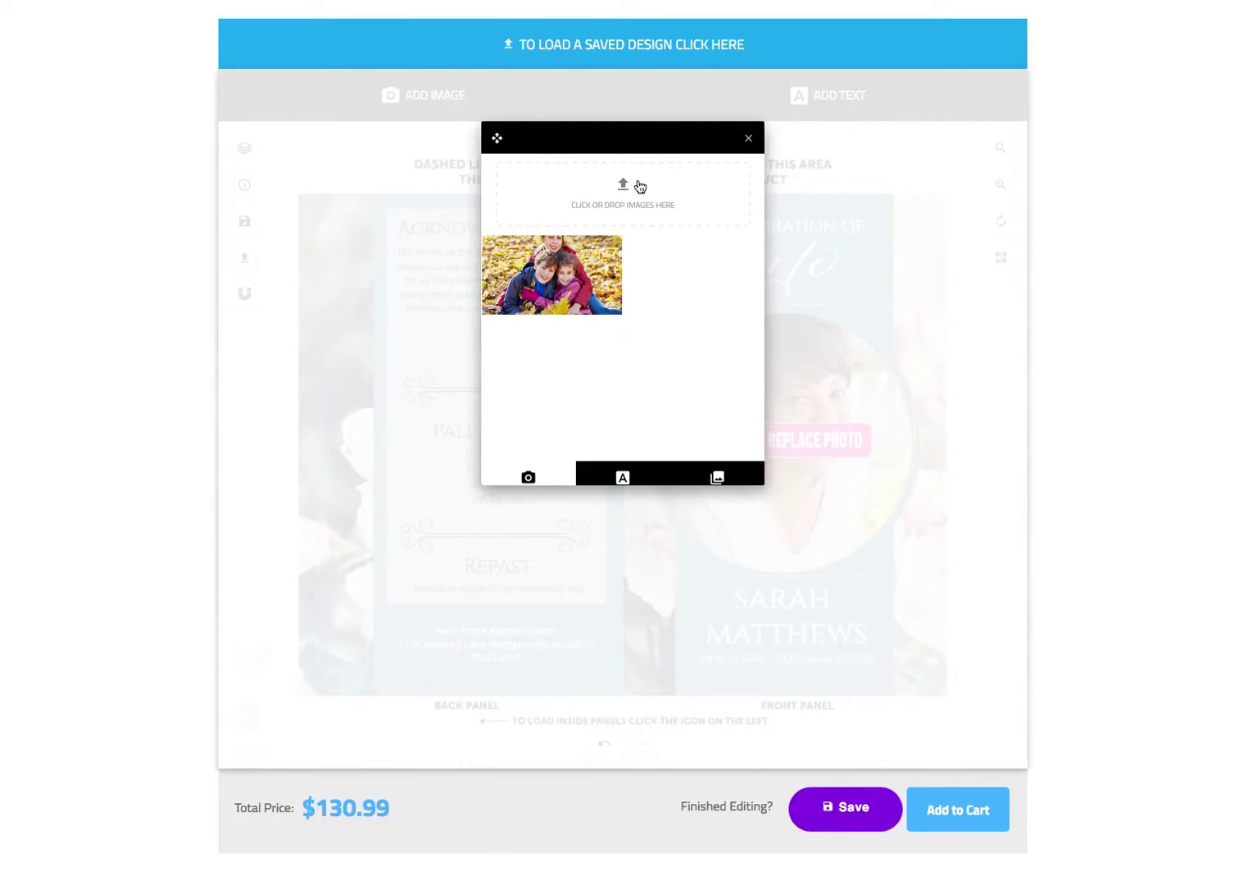
click(748, 140)
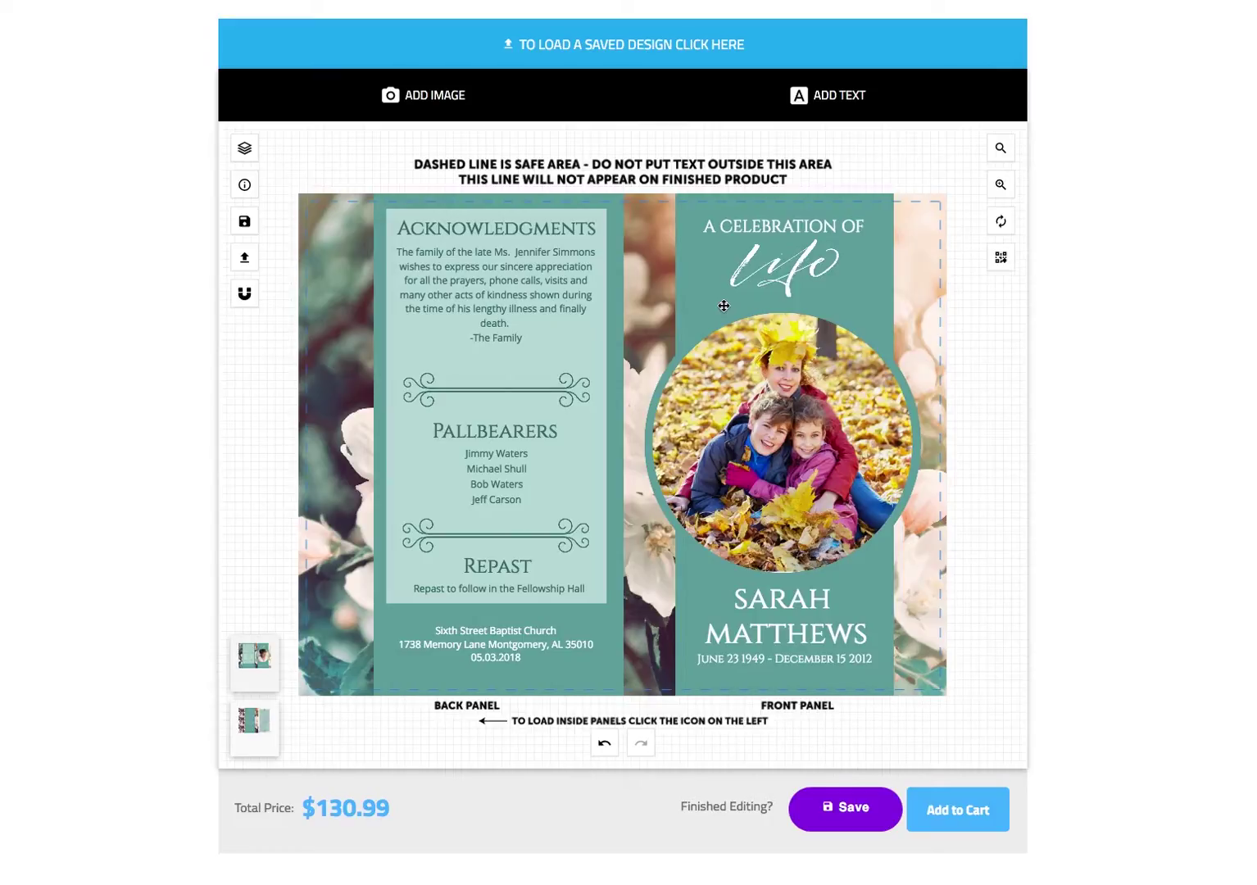
- Resize and rotate the autumn family photo within the circle
click(812, 411)
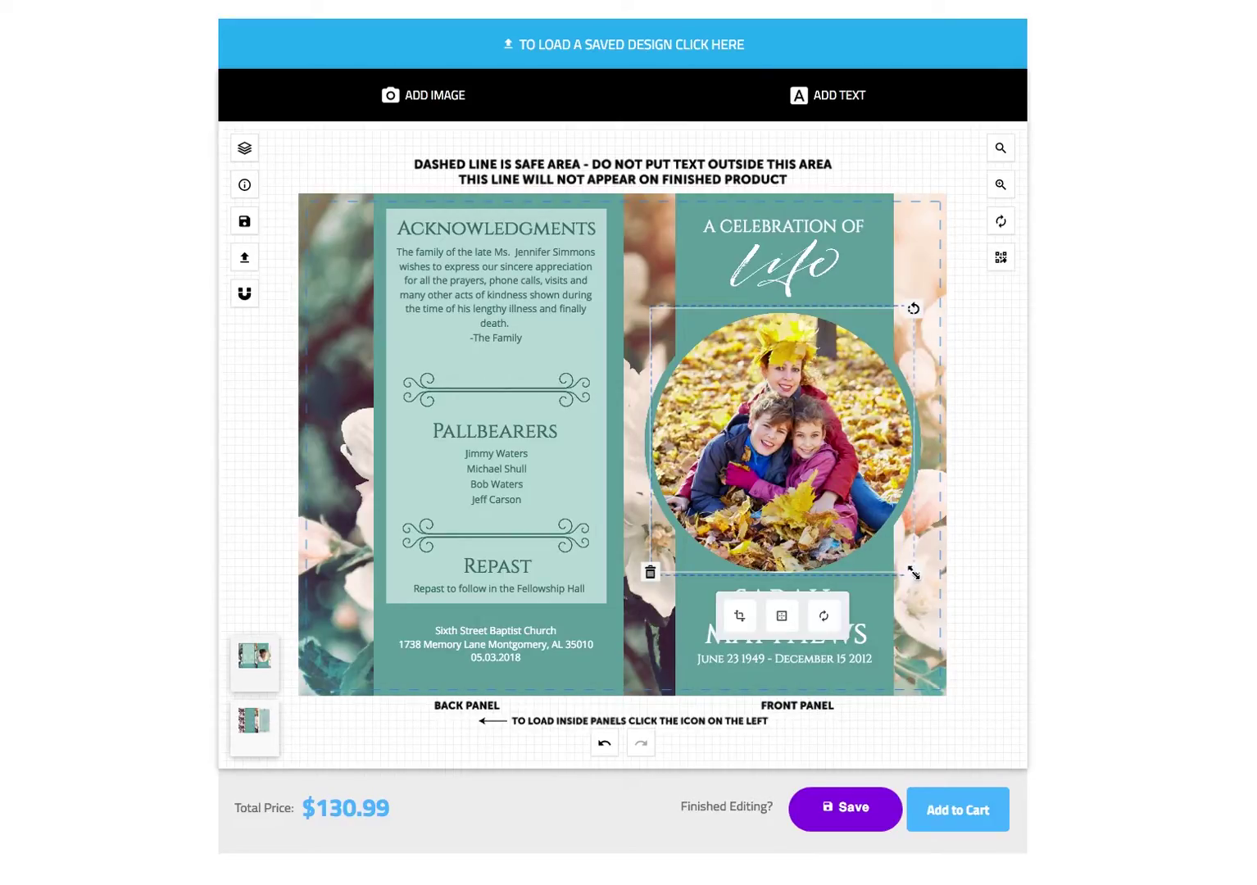
mouse_move(914, 574)
mouse_down()
mouse_move(940, 596)
mouse_move(900, 554)
mouse_move(918, 577)
mouse_up()
mouse_move(918, 304)
mouse_down()
mouse_move(870, 272)
mouse_move(907, 289)
mouse_move(952, 355)
mouse_move(918, 304)
mouse_up()
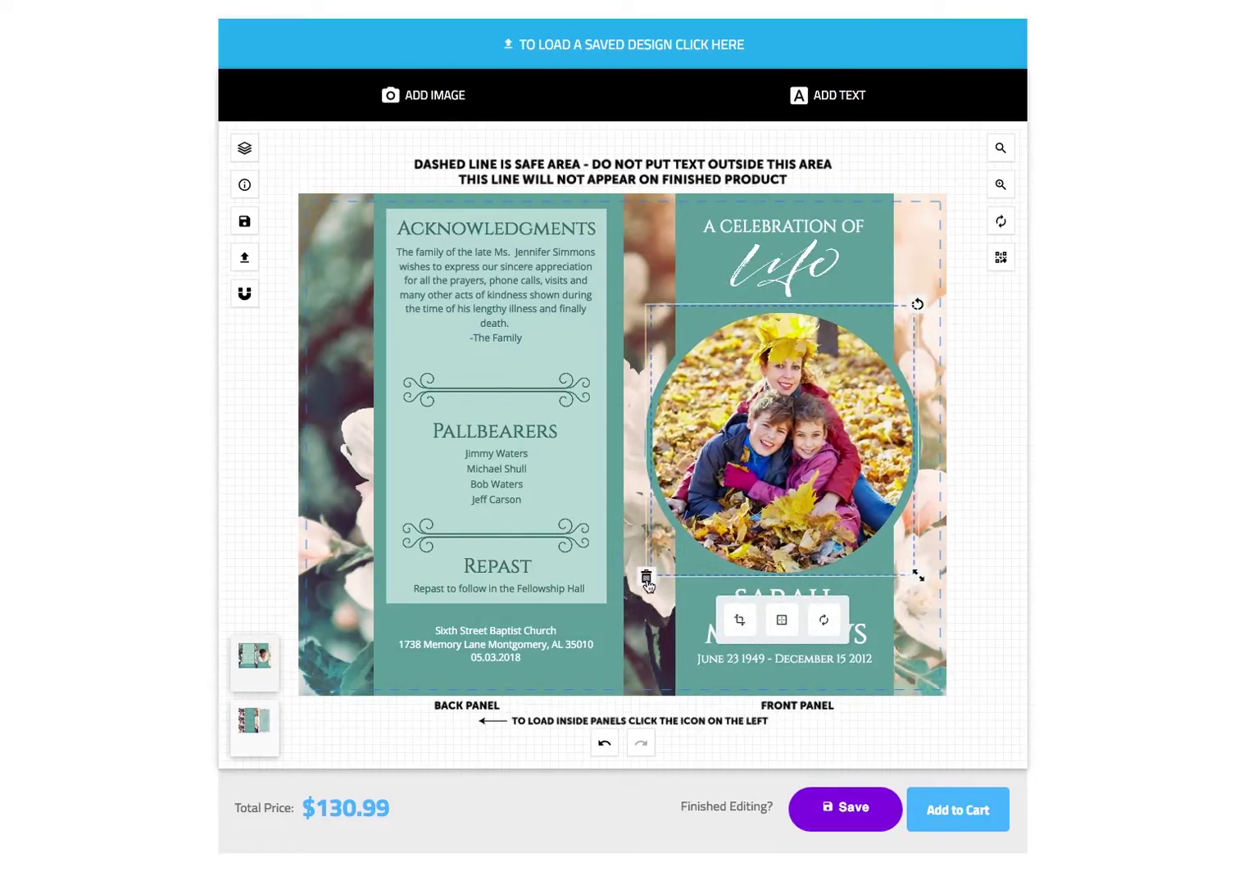
- Delete the autumn photo and upload the winter mother-and-daughter photo into the circle
click(647, 578)
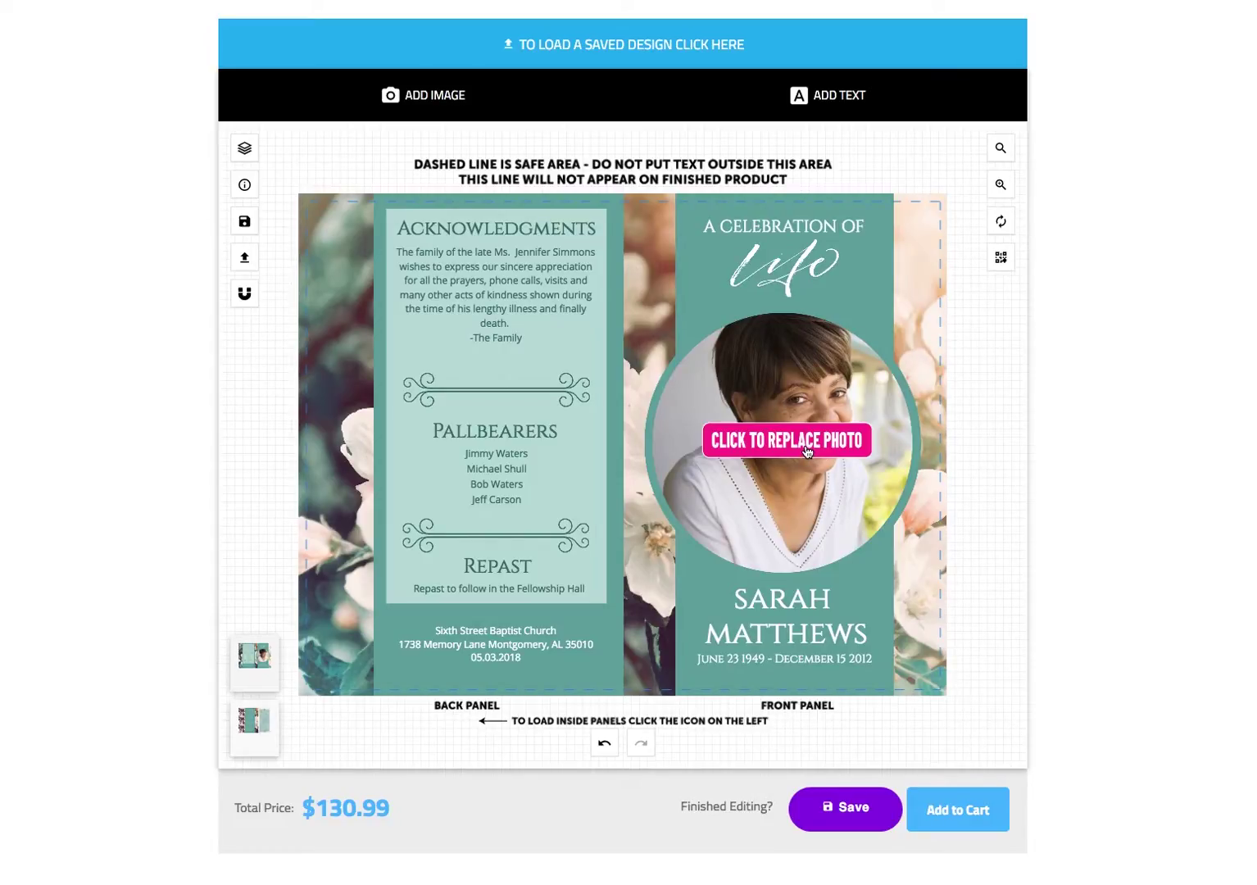
click(807, 451)
click(636, 202)
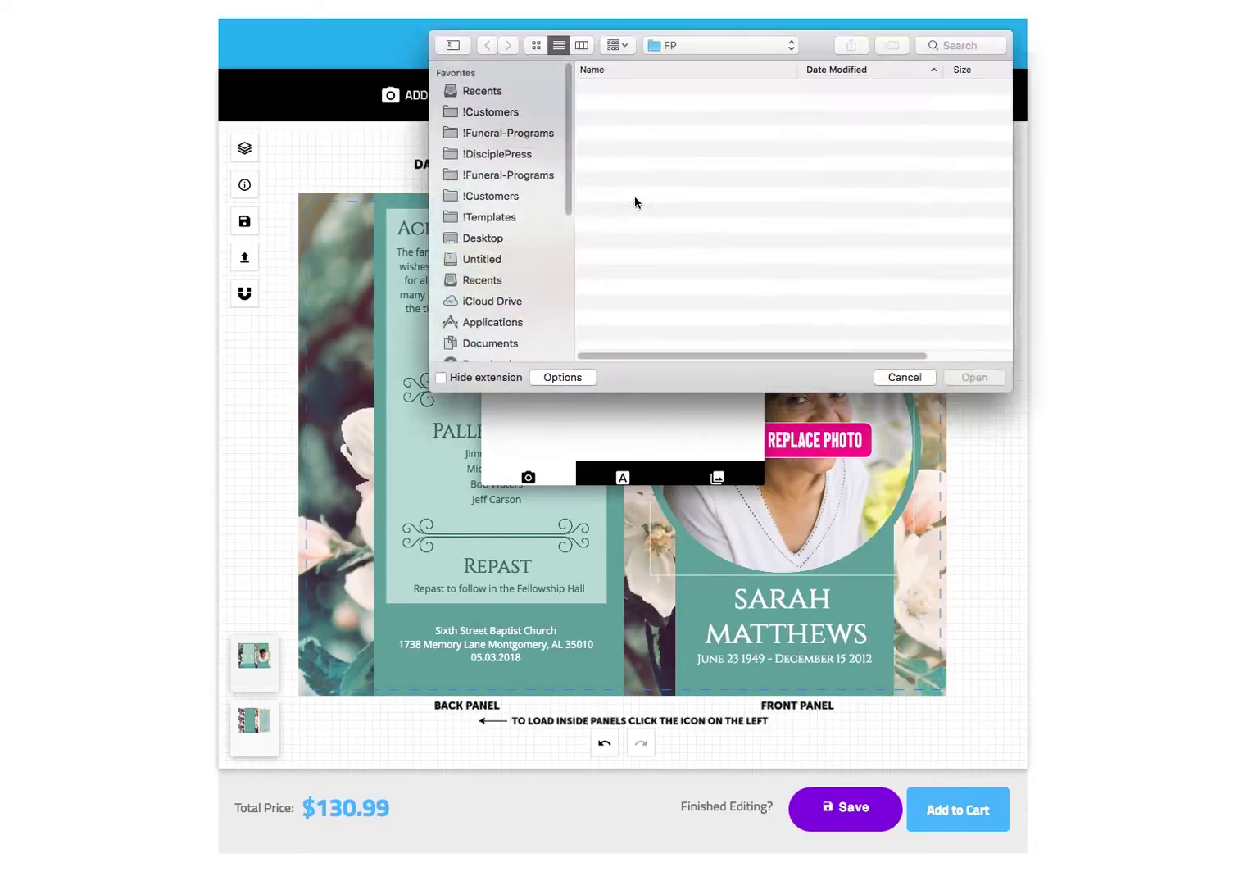
double_click(648, 103)
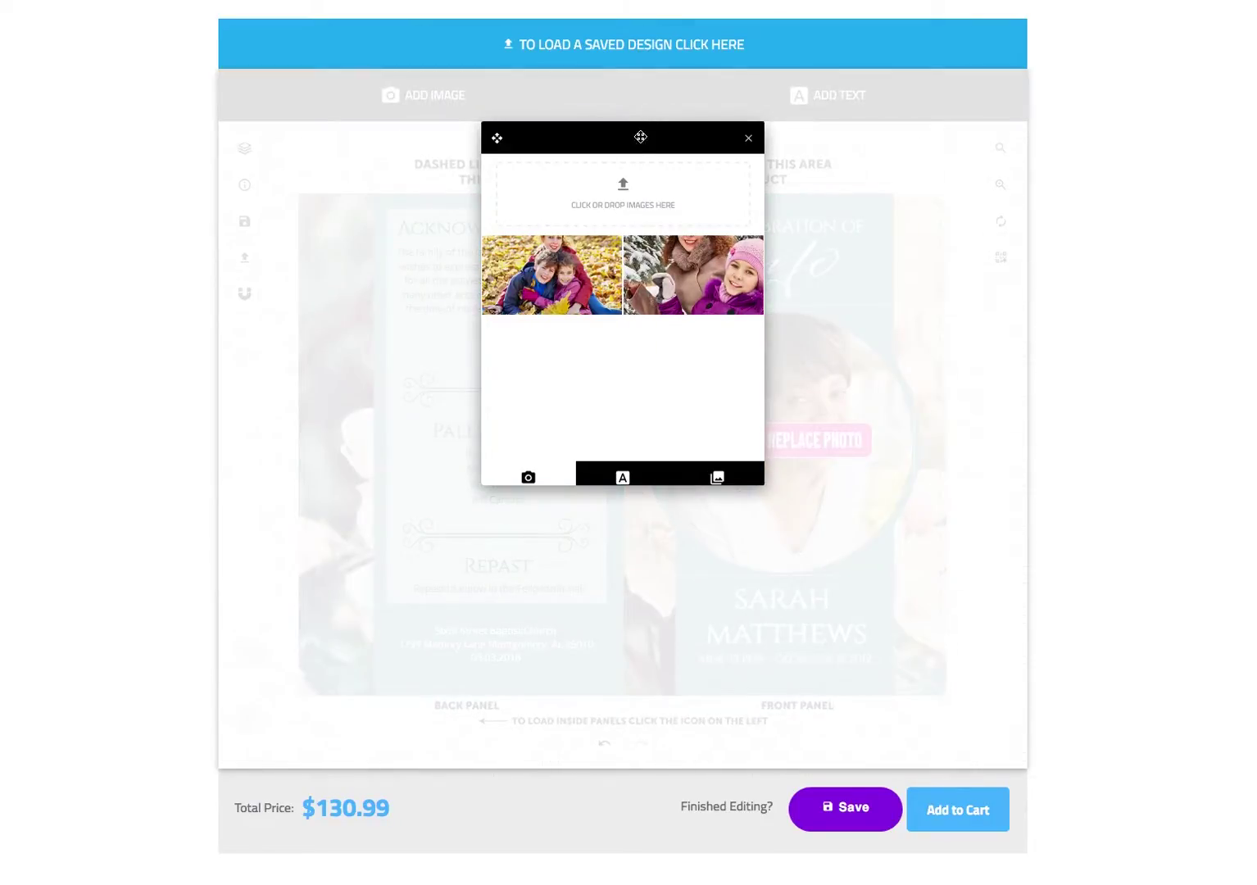
click(750, 141)
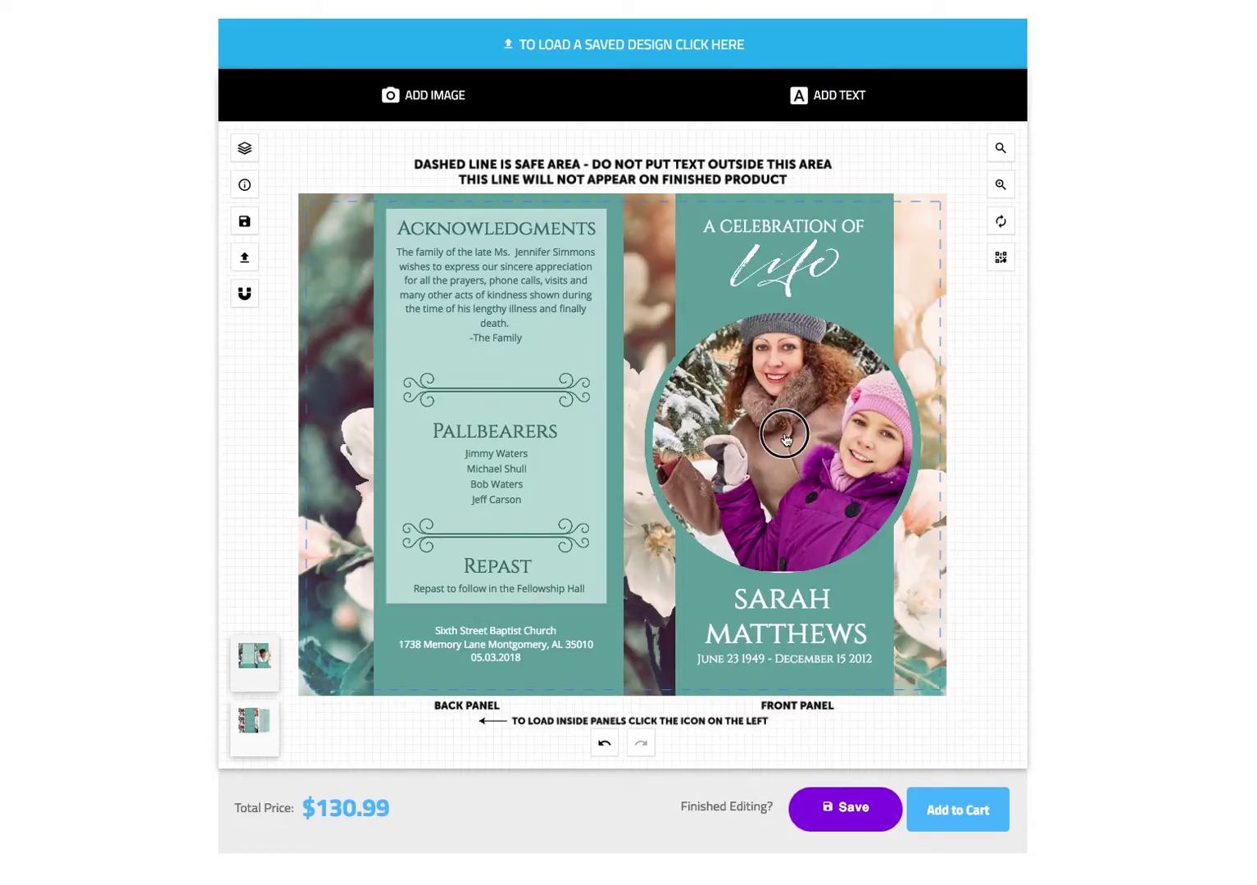
- Try shifting the winter photo left in the circle, then undo the move
click(801, 442)
mouse_move(812, 443)
mouse_down()
mouse_move(836, 436)
mouse_move(800, 472)
mouse_move(794, 444)
mouse_up()
key(ctrl+z)
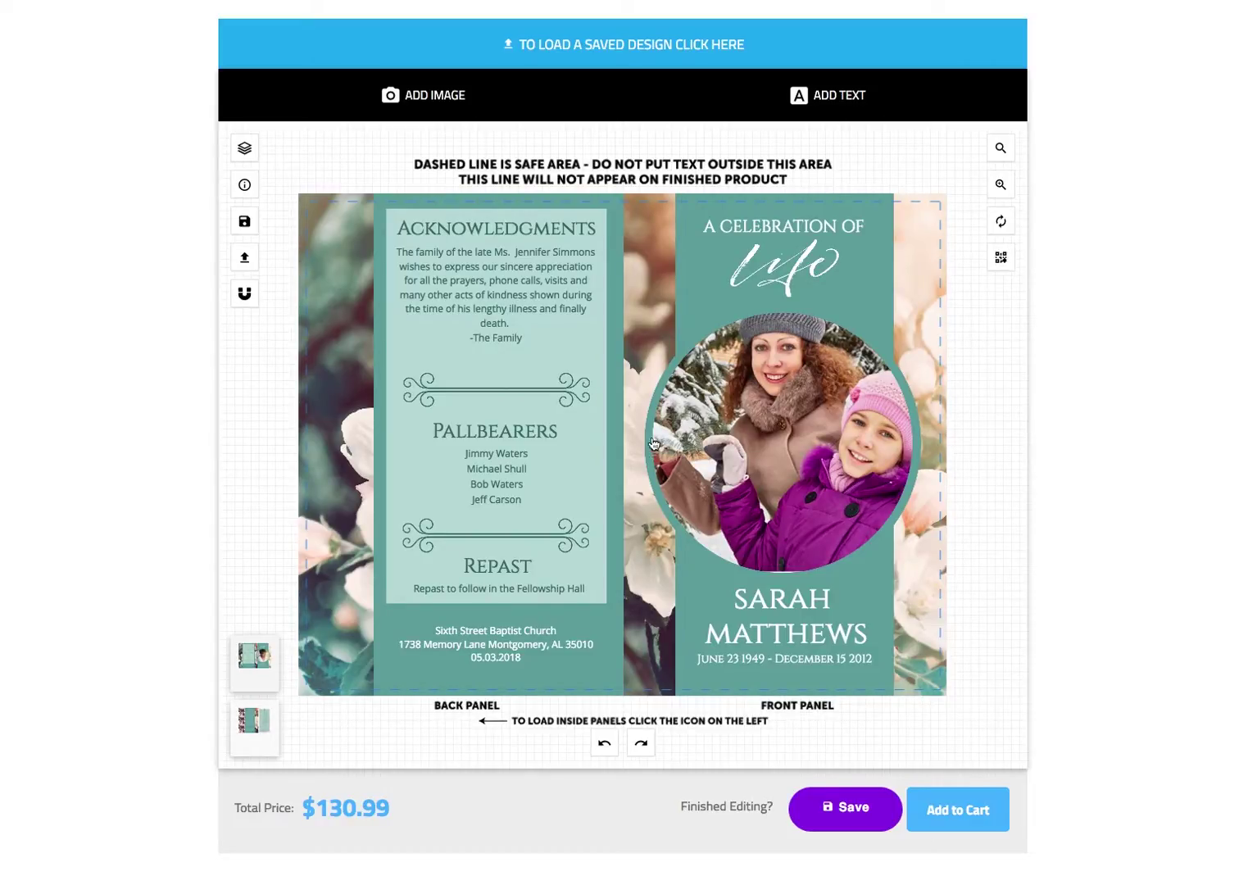
- Delete the Pallbearers heading and names plus the Repast heading and announcement line
click(468, 433)
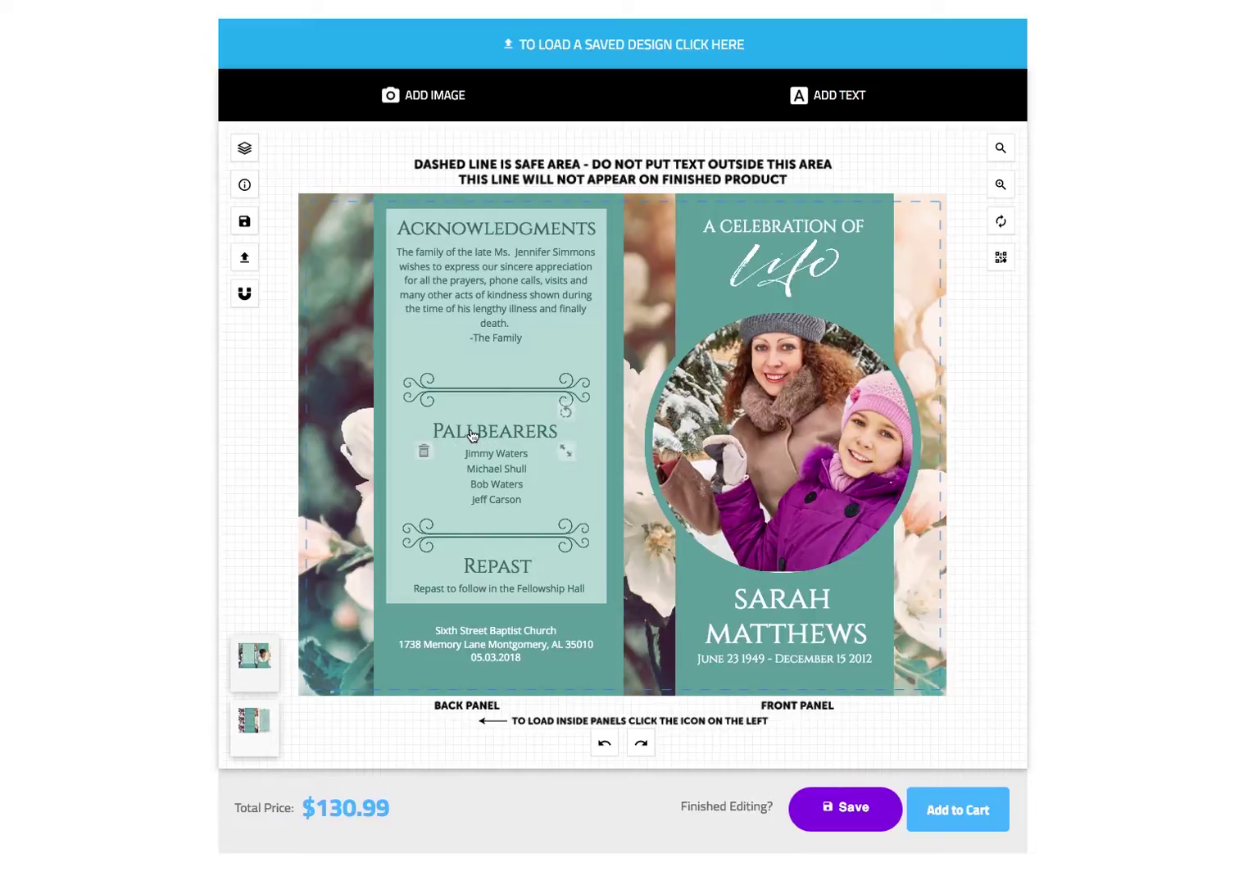
click(422, 457)
click(389, 515)
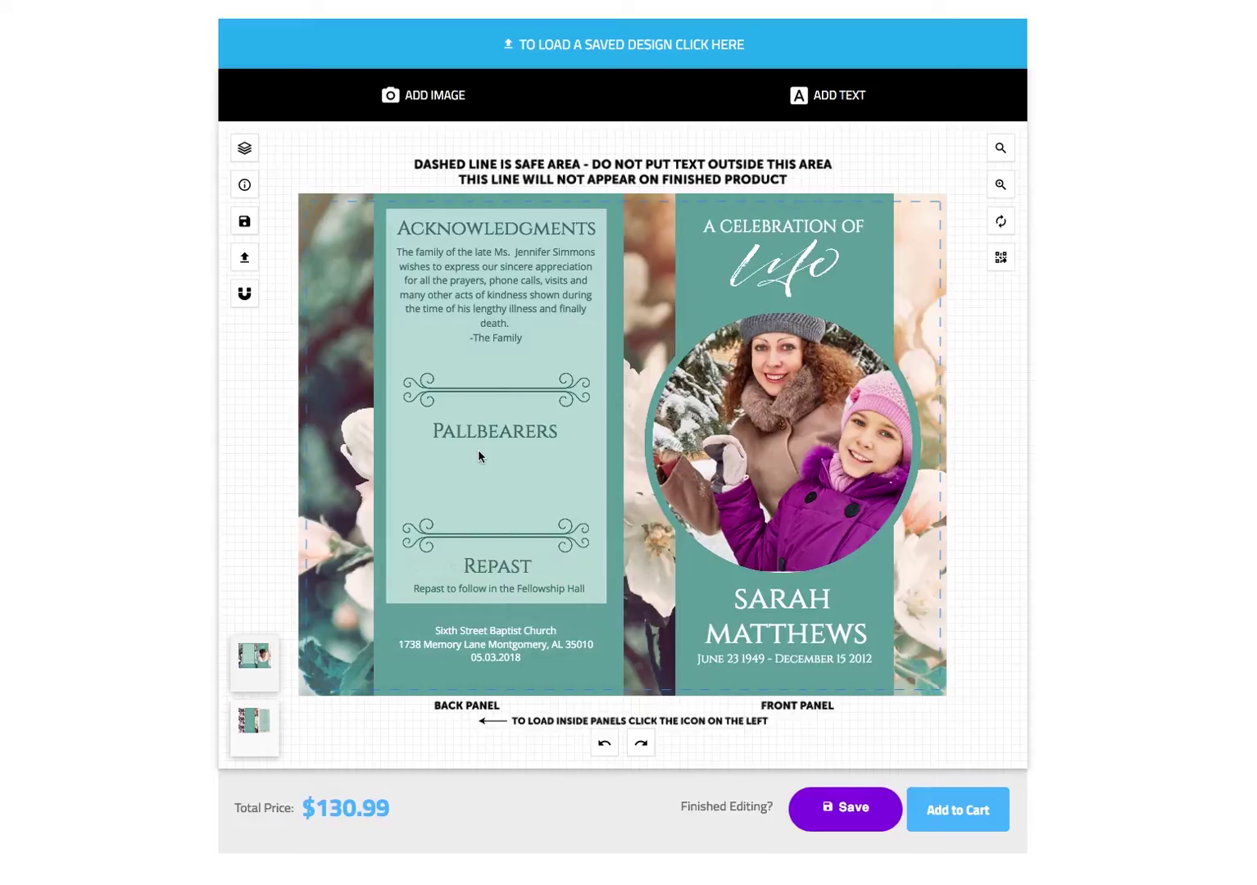
click(480, 434)
click(422, 453)
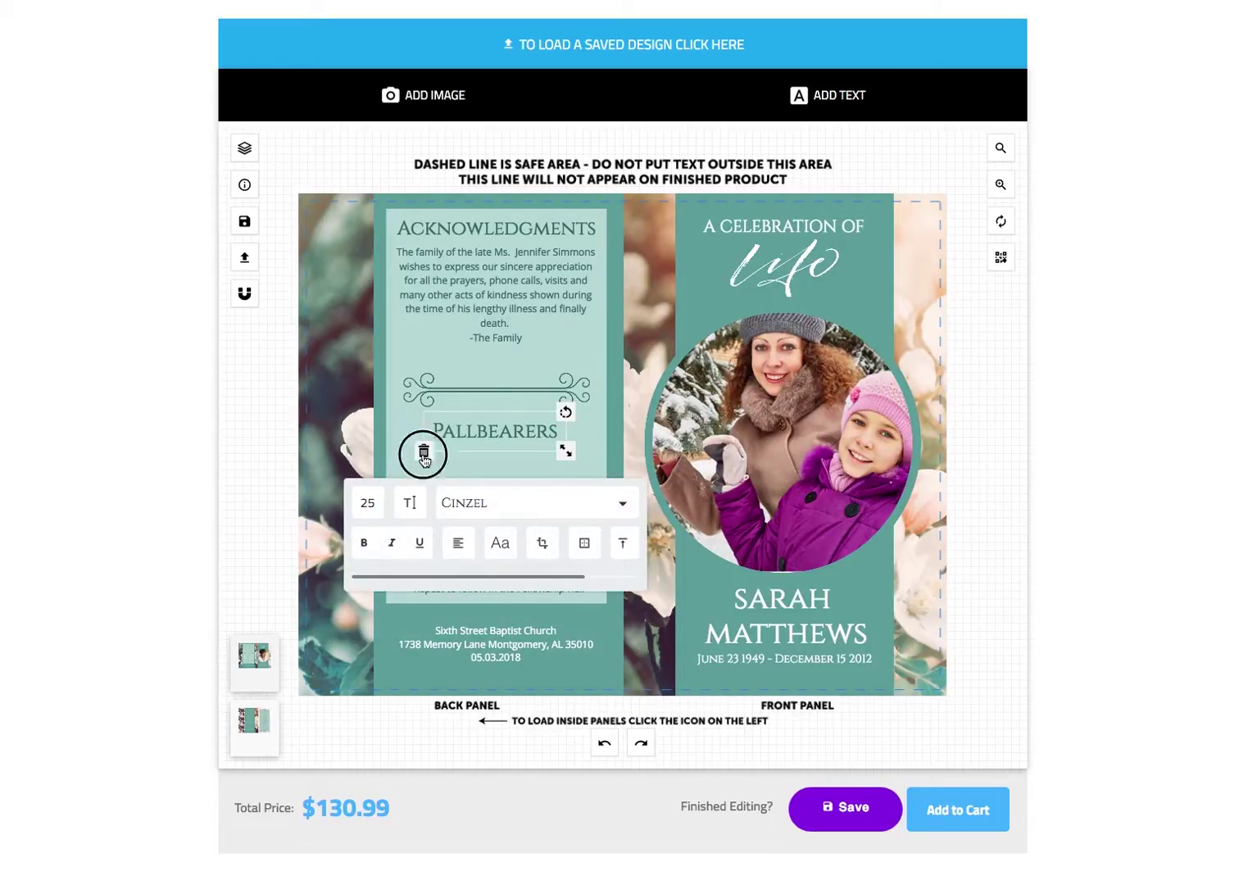
click(494, 567)
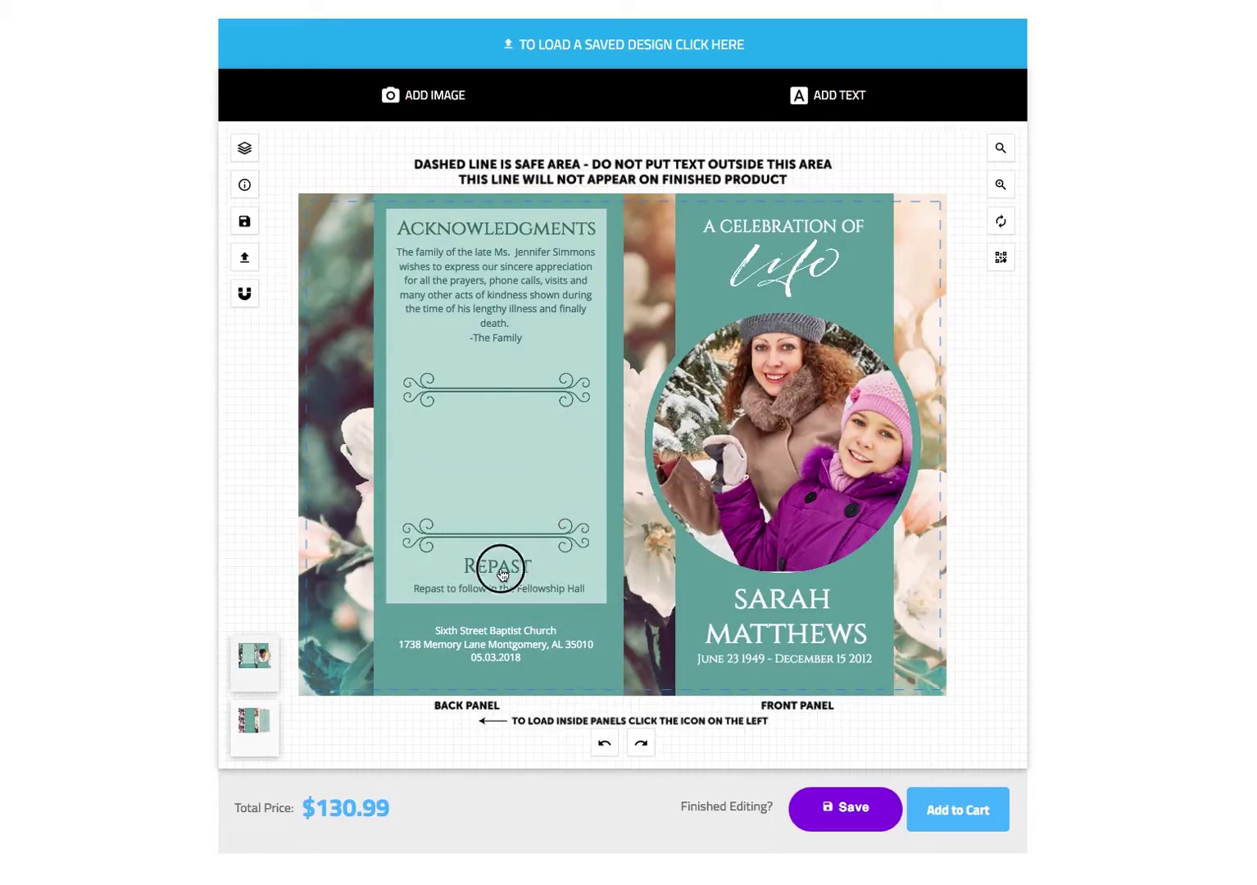
click(438, 590)
click(427, 591)
click(407, 614)
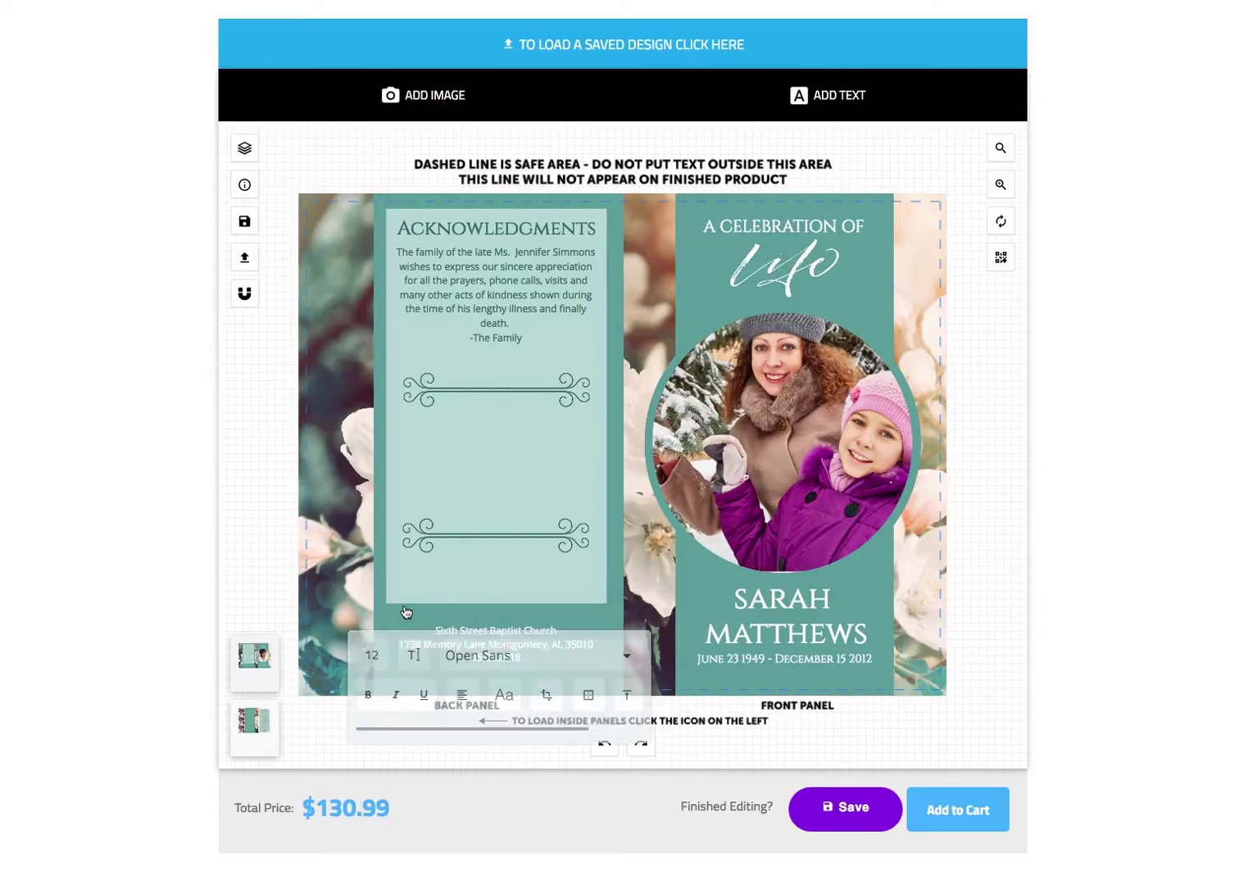
- Upload the gray-haired man's portrait as a new image on the program
click(437, 102)
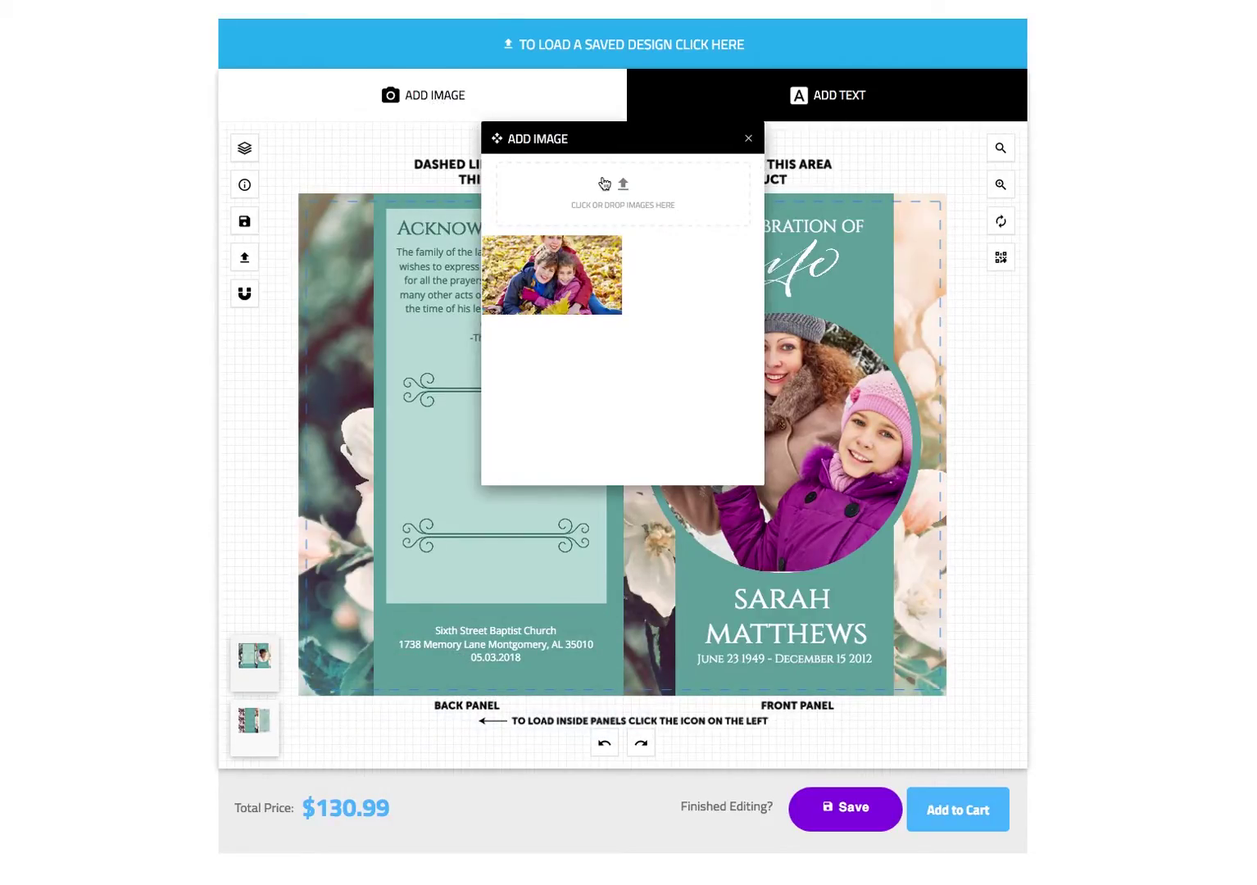
click(628, 194)
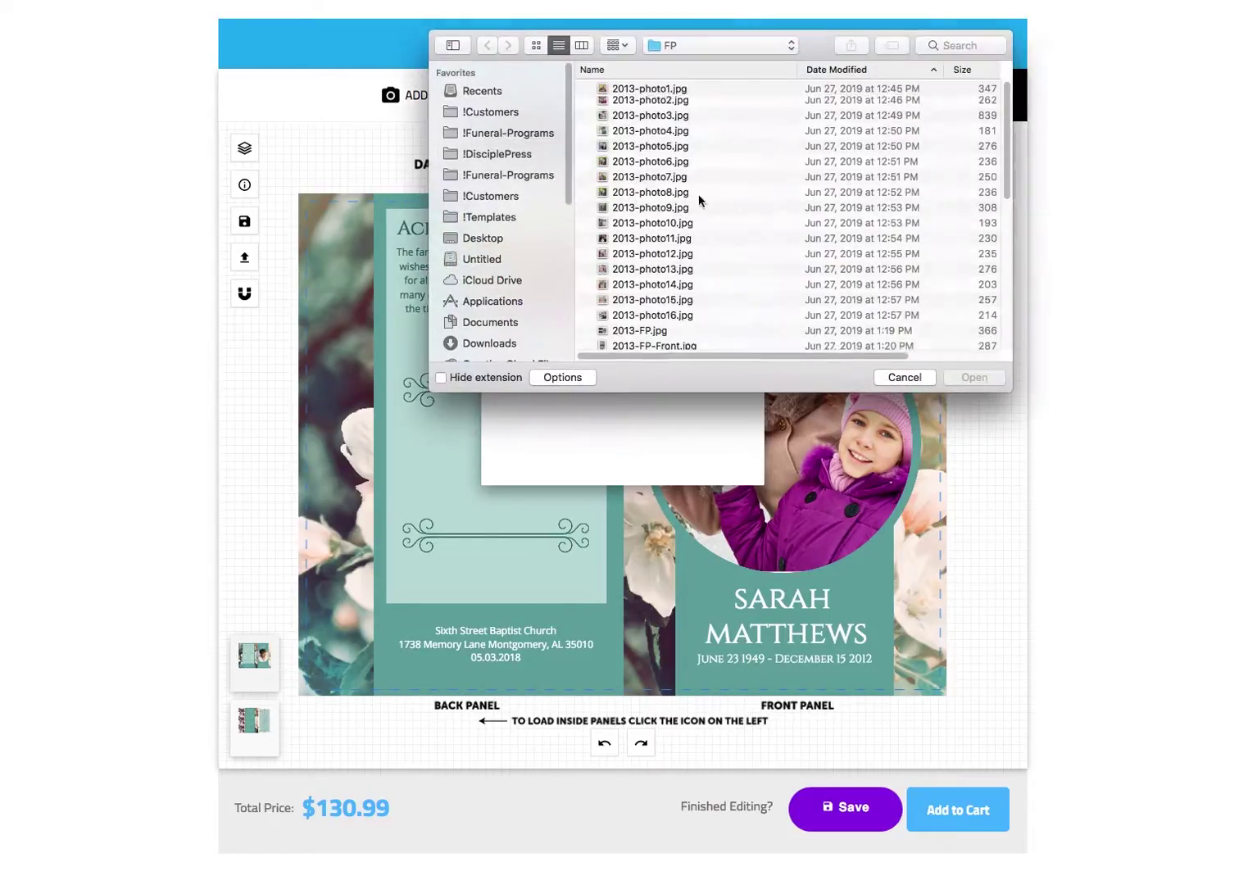
drag(1005, 140, 1008, 336)
double_click(752, 338)
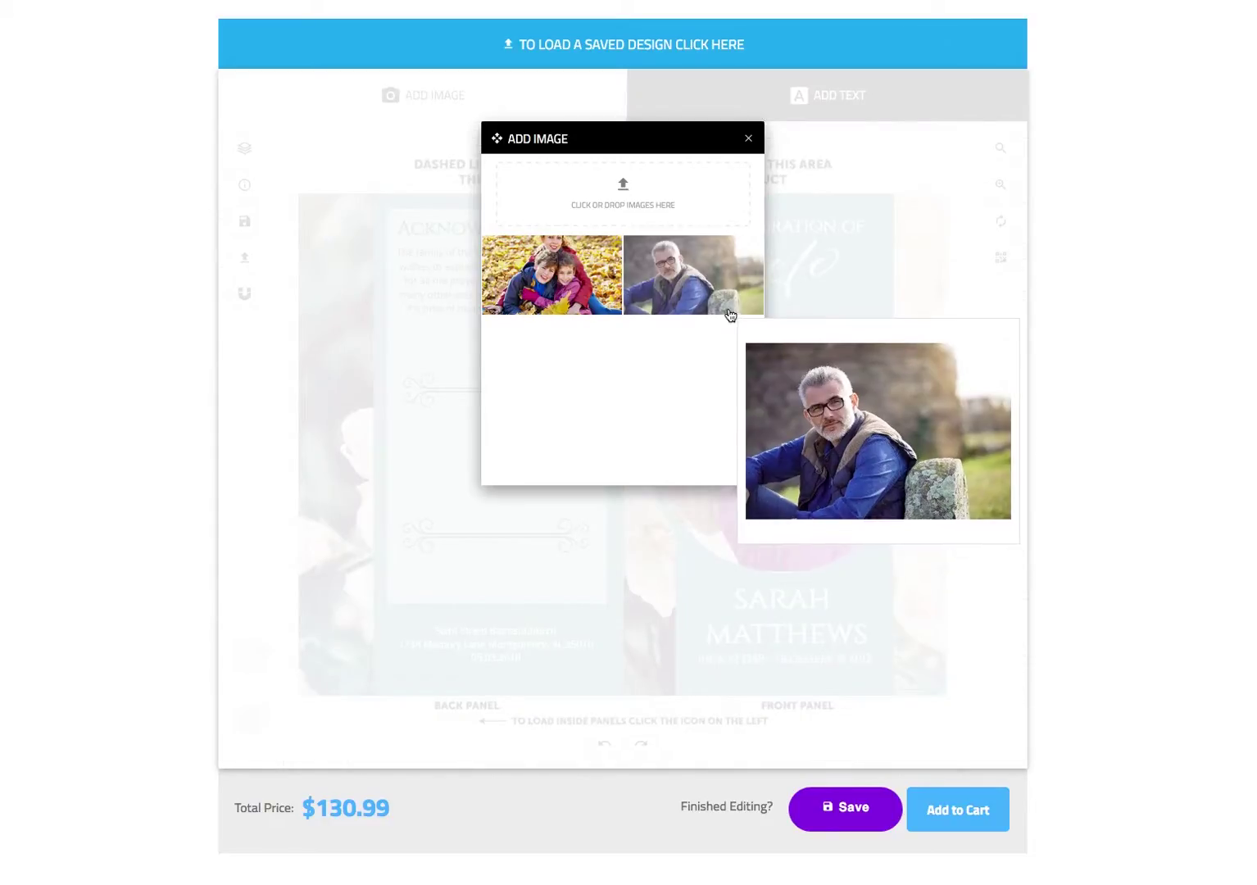
click(750, 140)
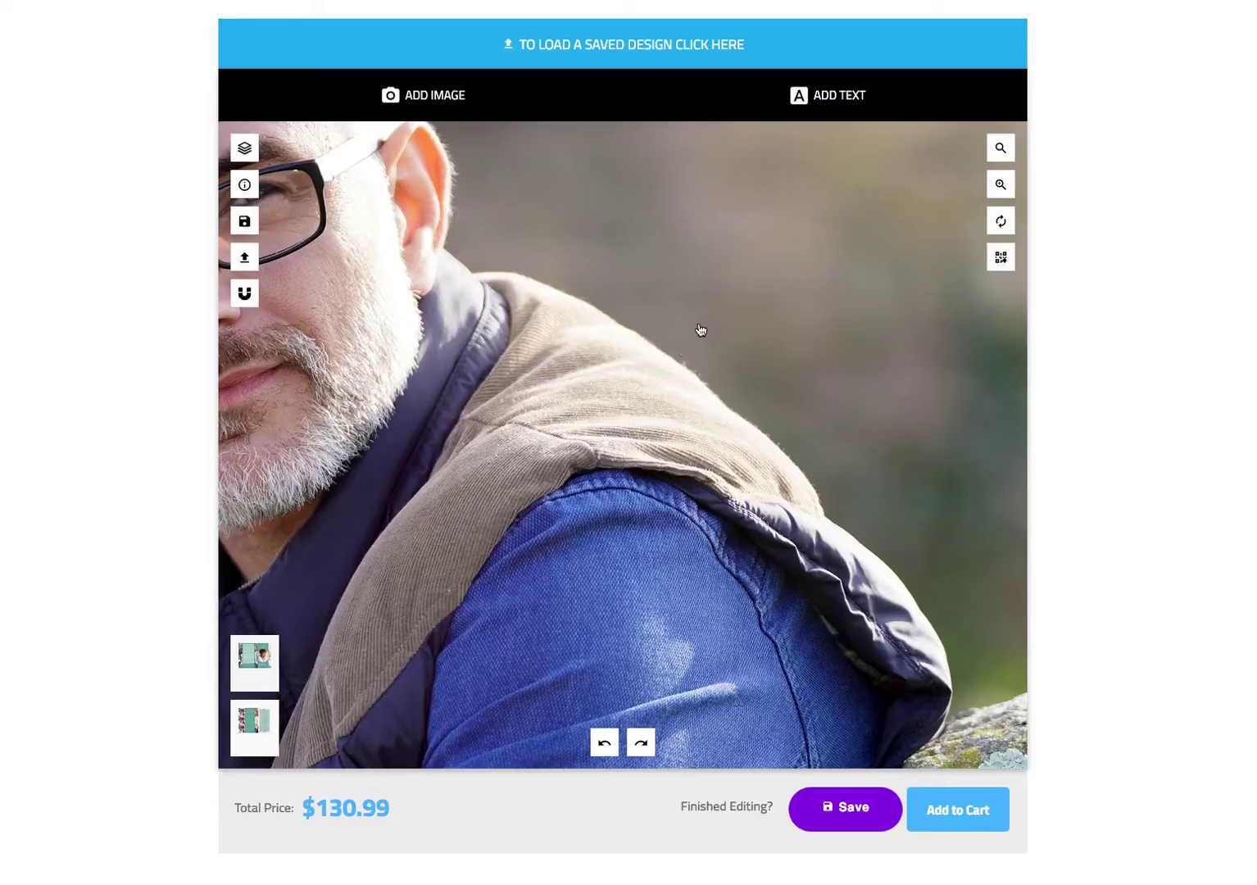
- Scale the man's photo to 0.26, then drag its handle to shrink it further
click(668, 371)
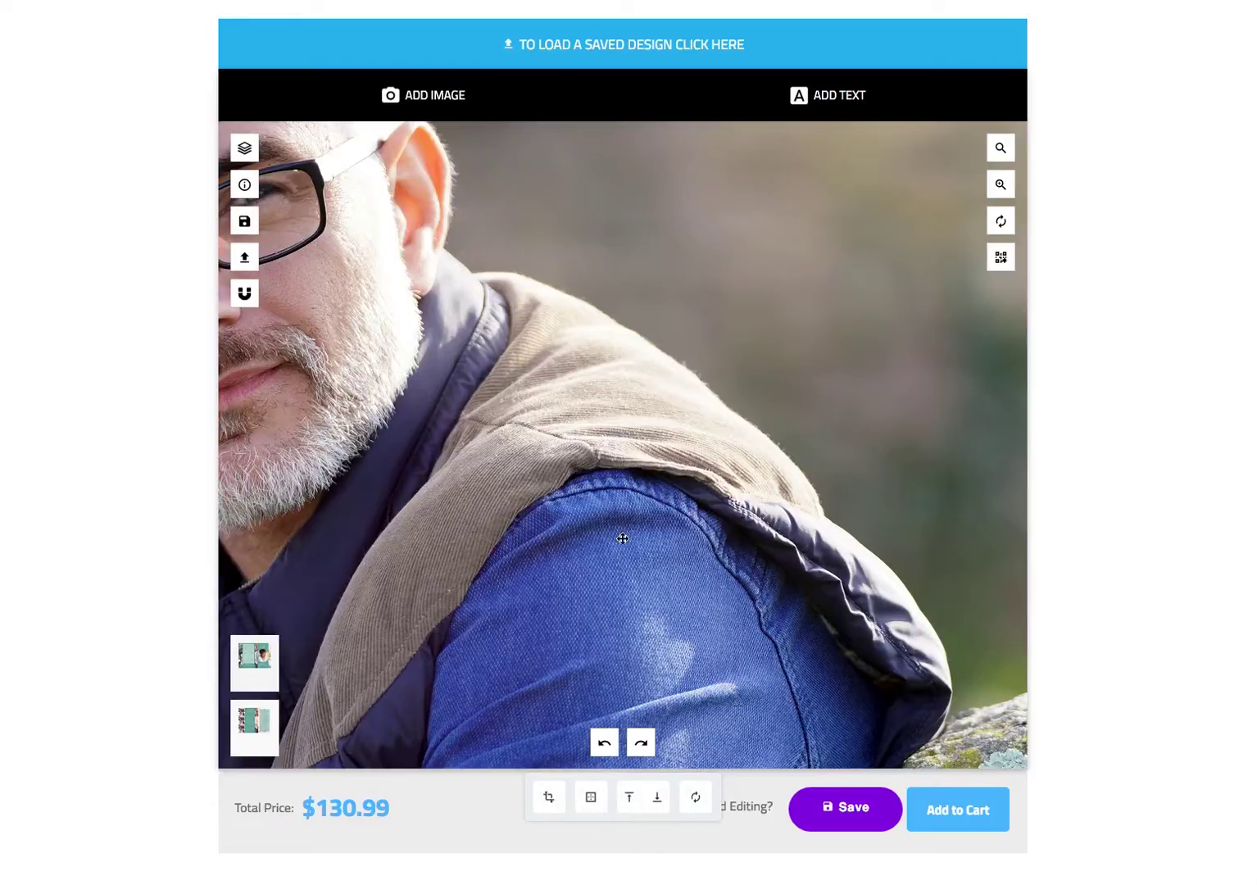
click(549, 799)
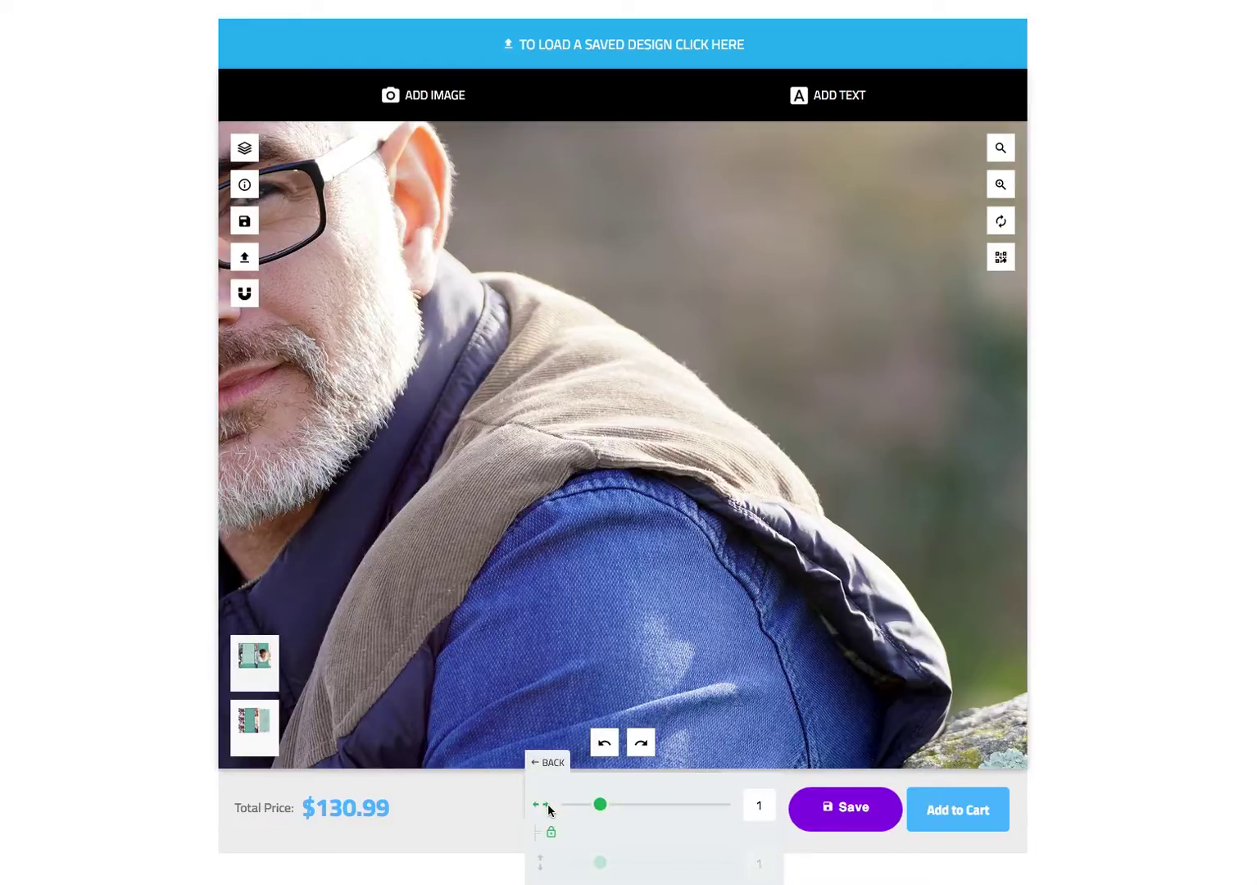
scroll(604, 812, down, 1)
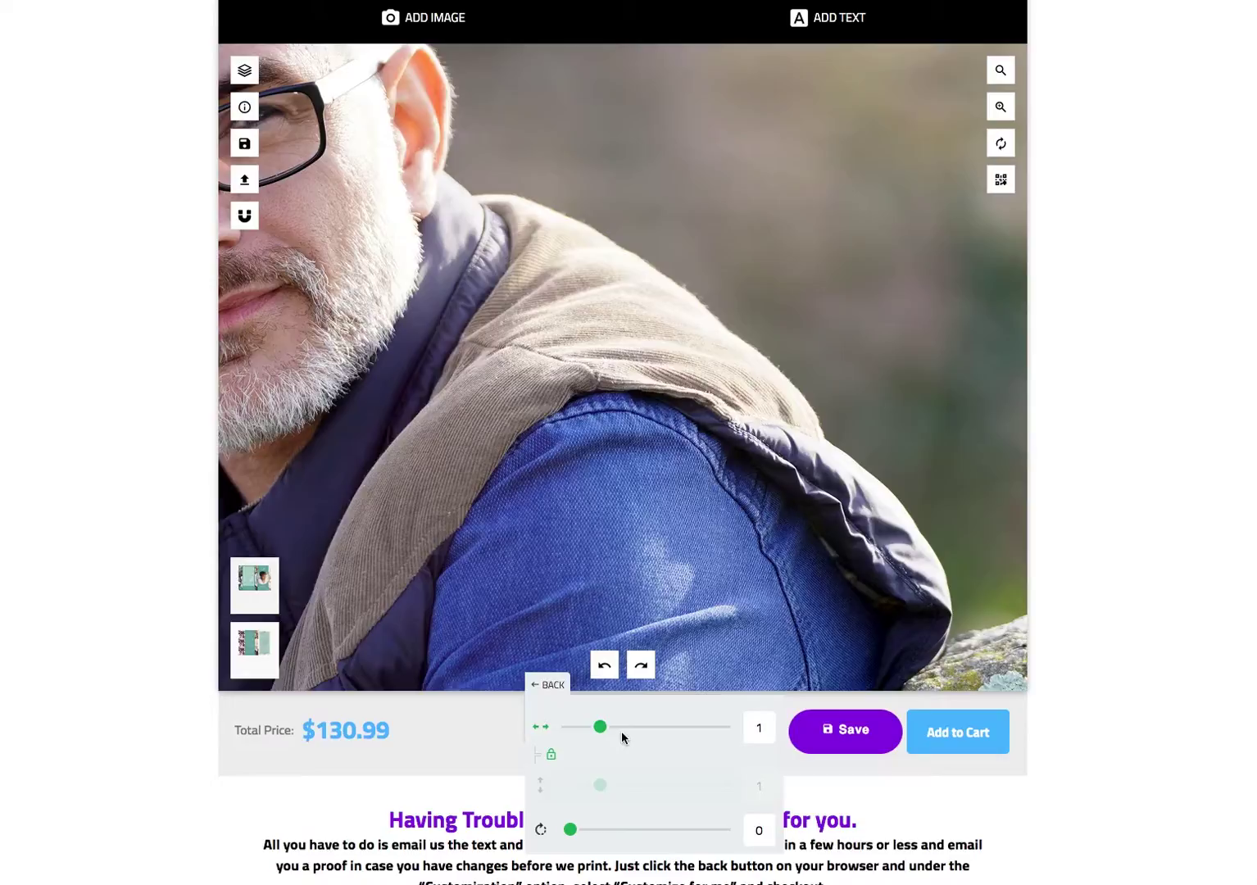
drag(603, 732, 577, 727)
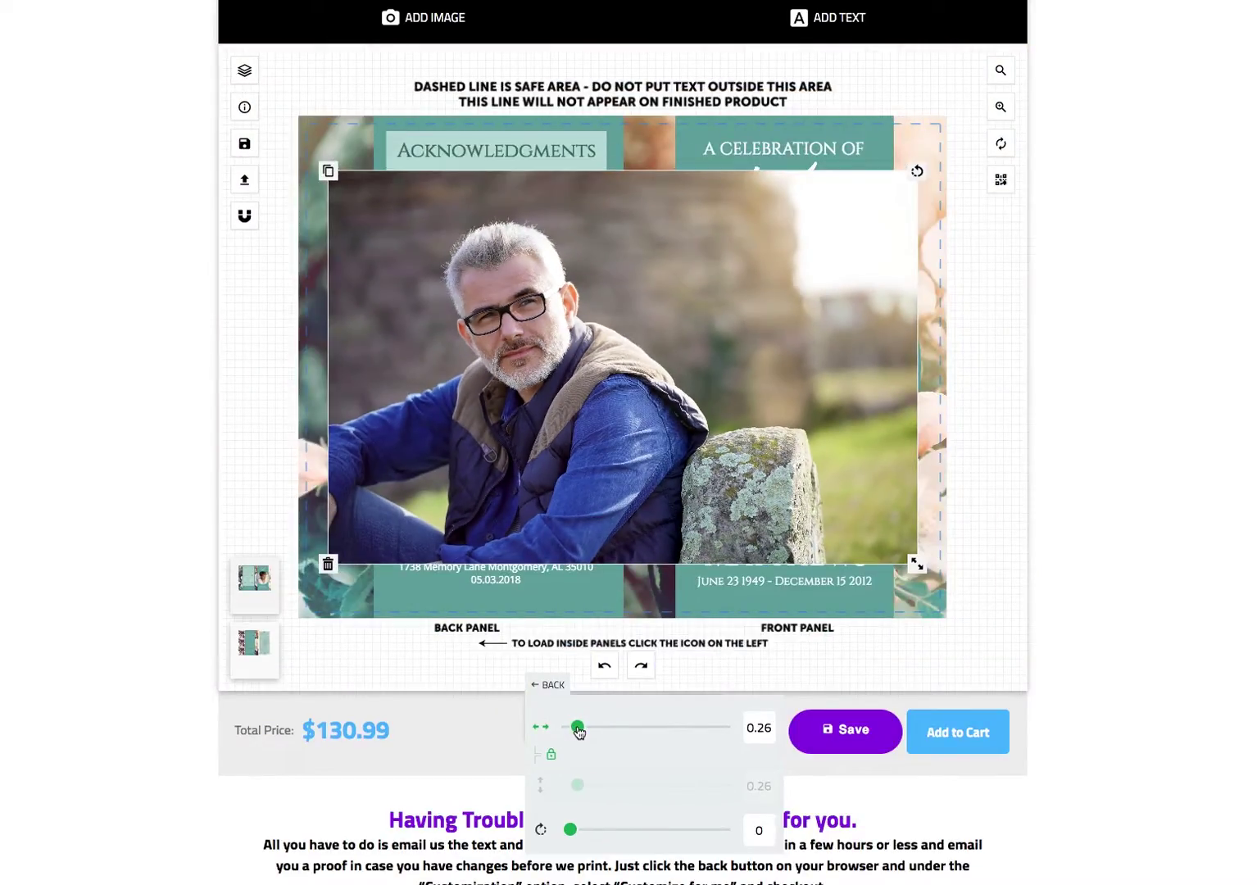
click(549, 687)
scroll(547, 684, up, 1)
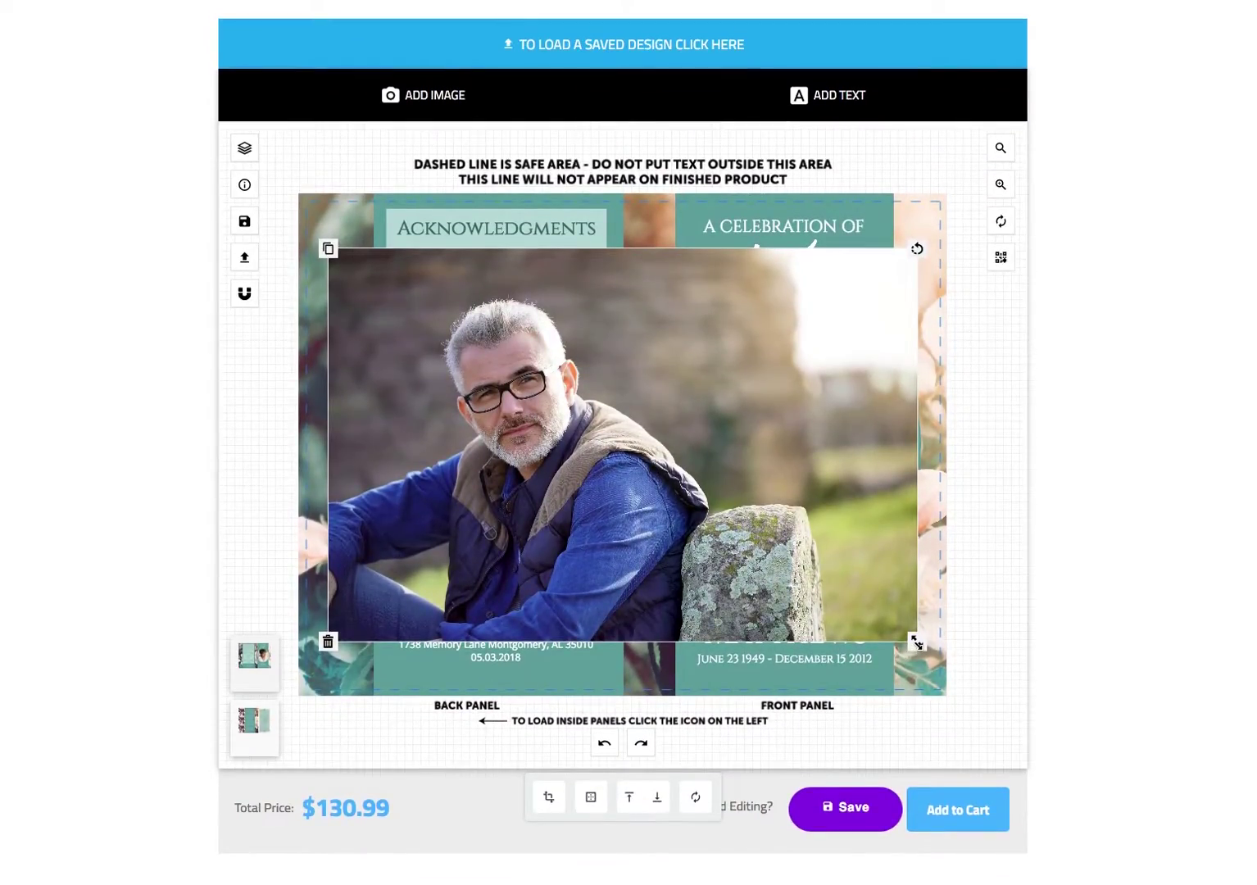
drag(918, 643, 742, 469)
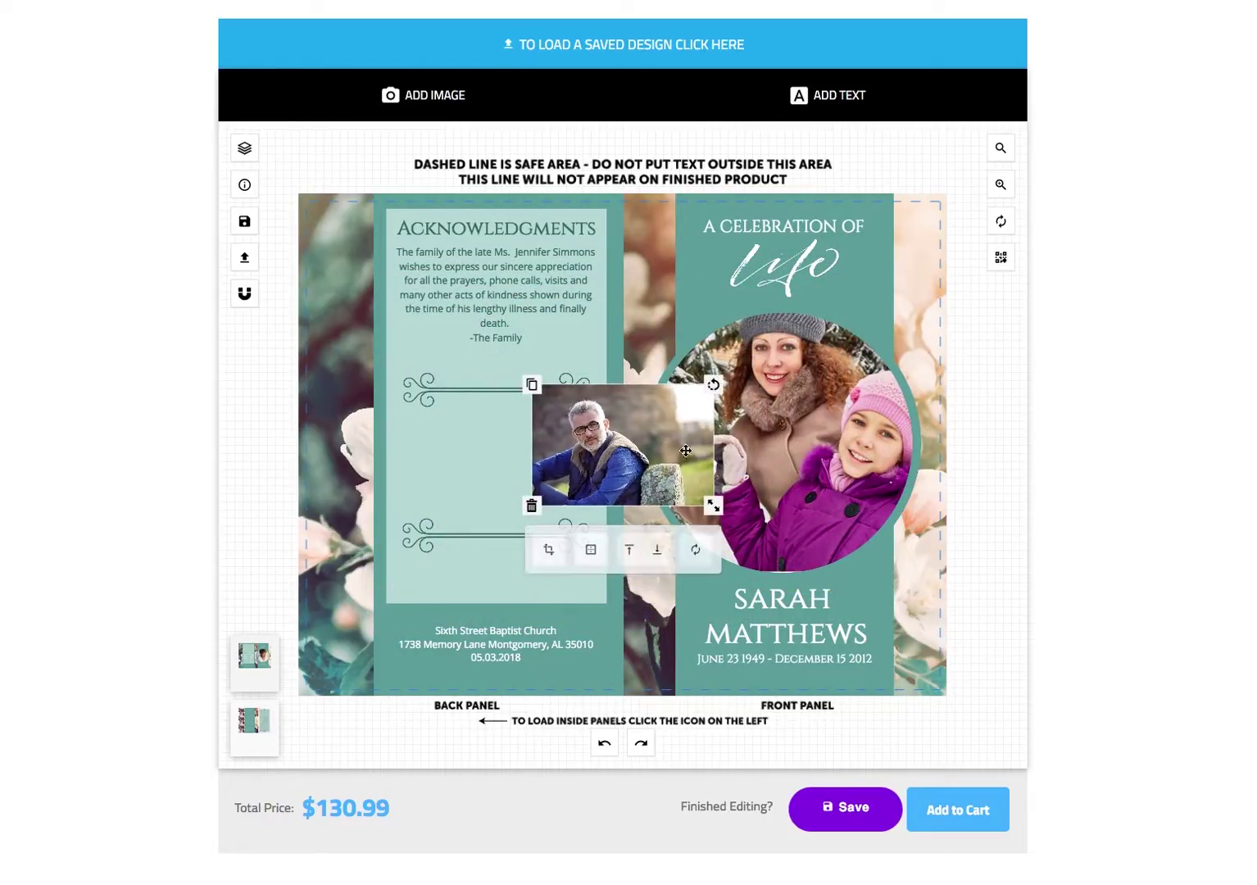
- Move the man's photo onto the back panel and shrink it to fit
drag(622, 447, 552, 454)
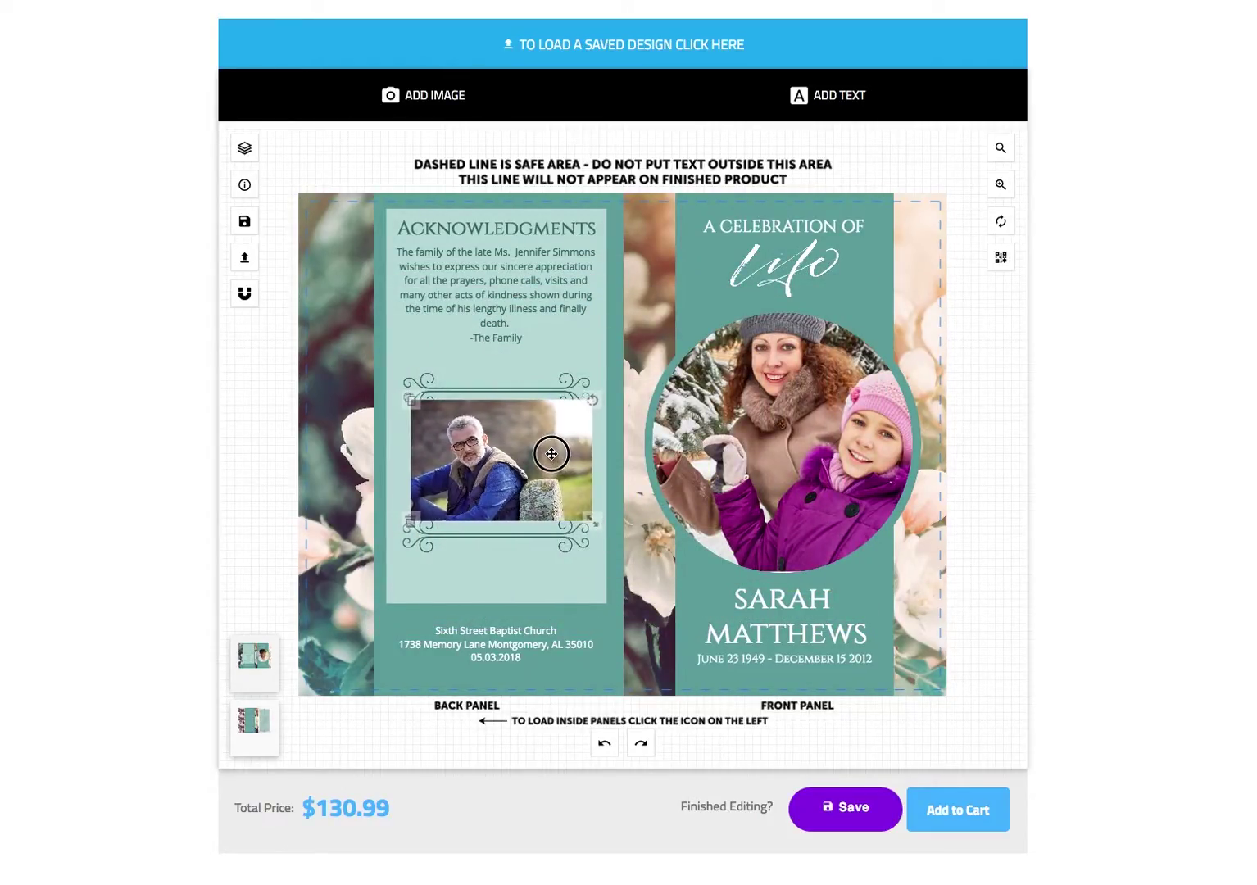
drag(587, 518, 543, 485)
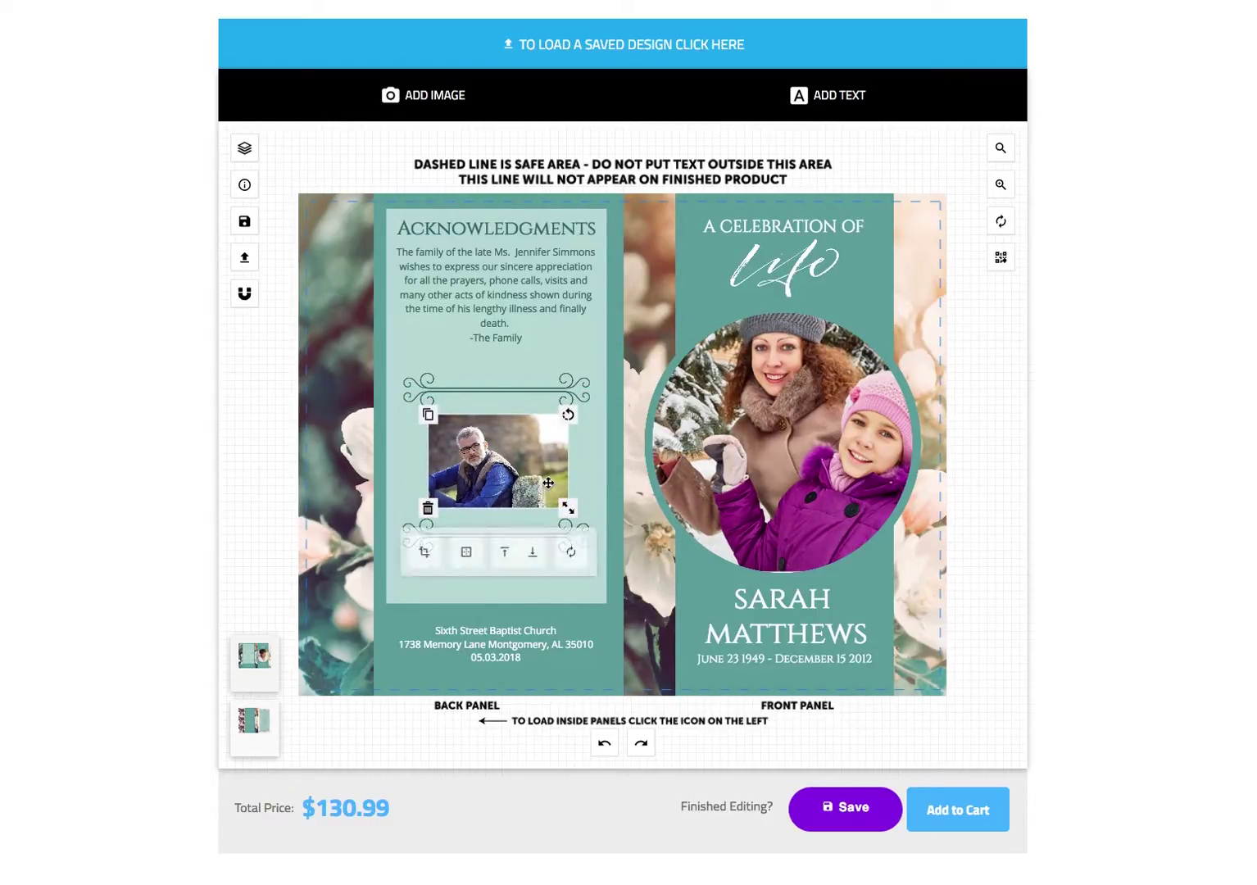
click(273, 456)
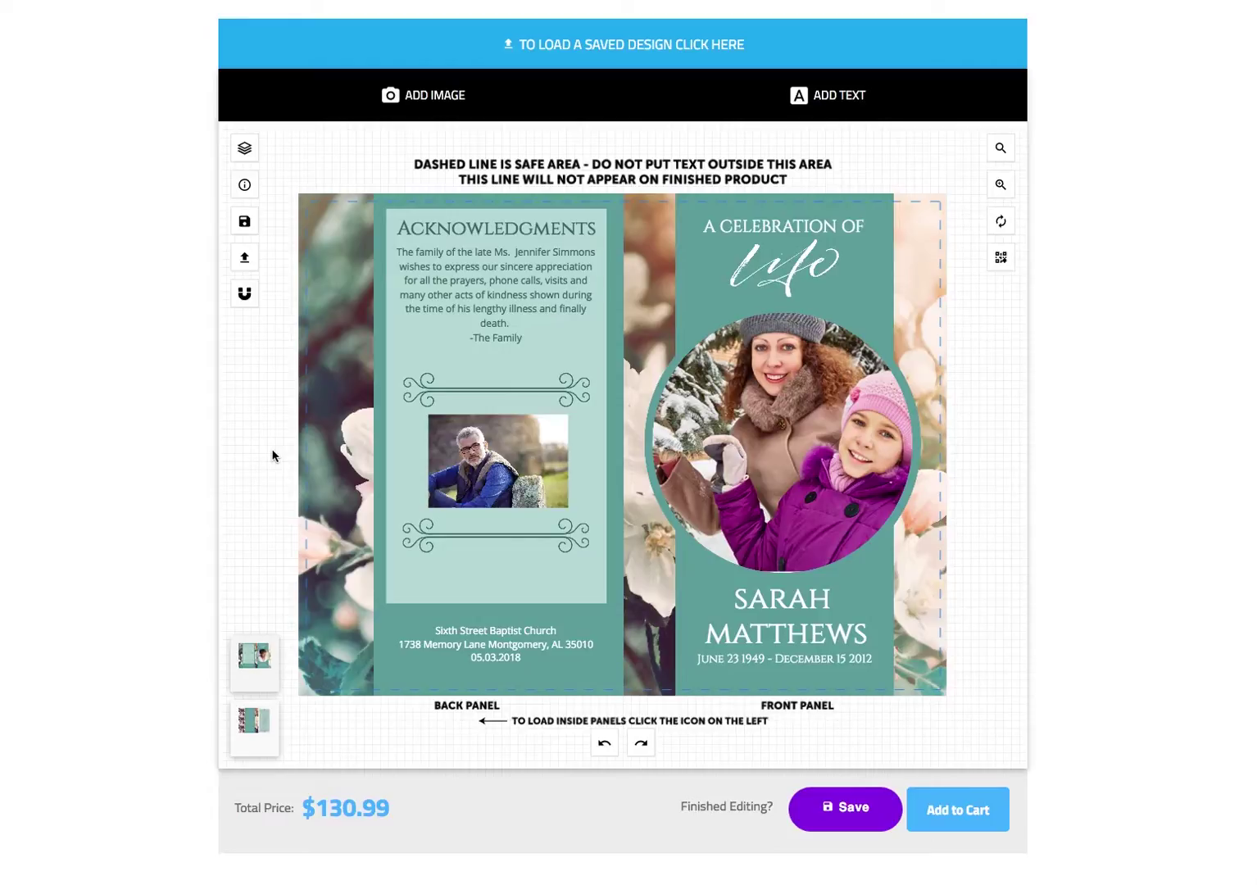
- Delete the top and lower ornamental dividers from the back panel
click(459, 394)
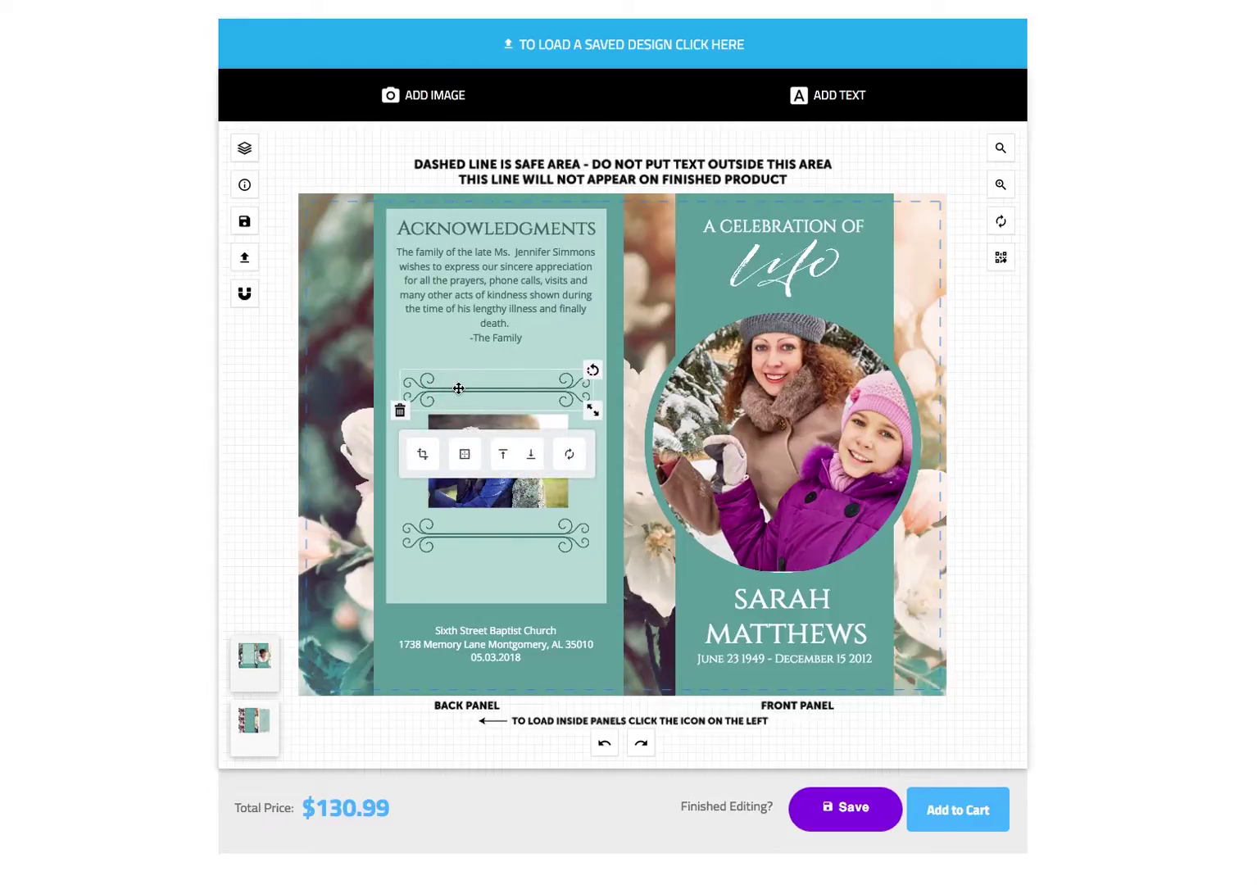
click(400, 414)
click(443, 533)
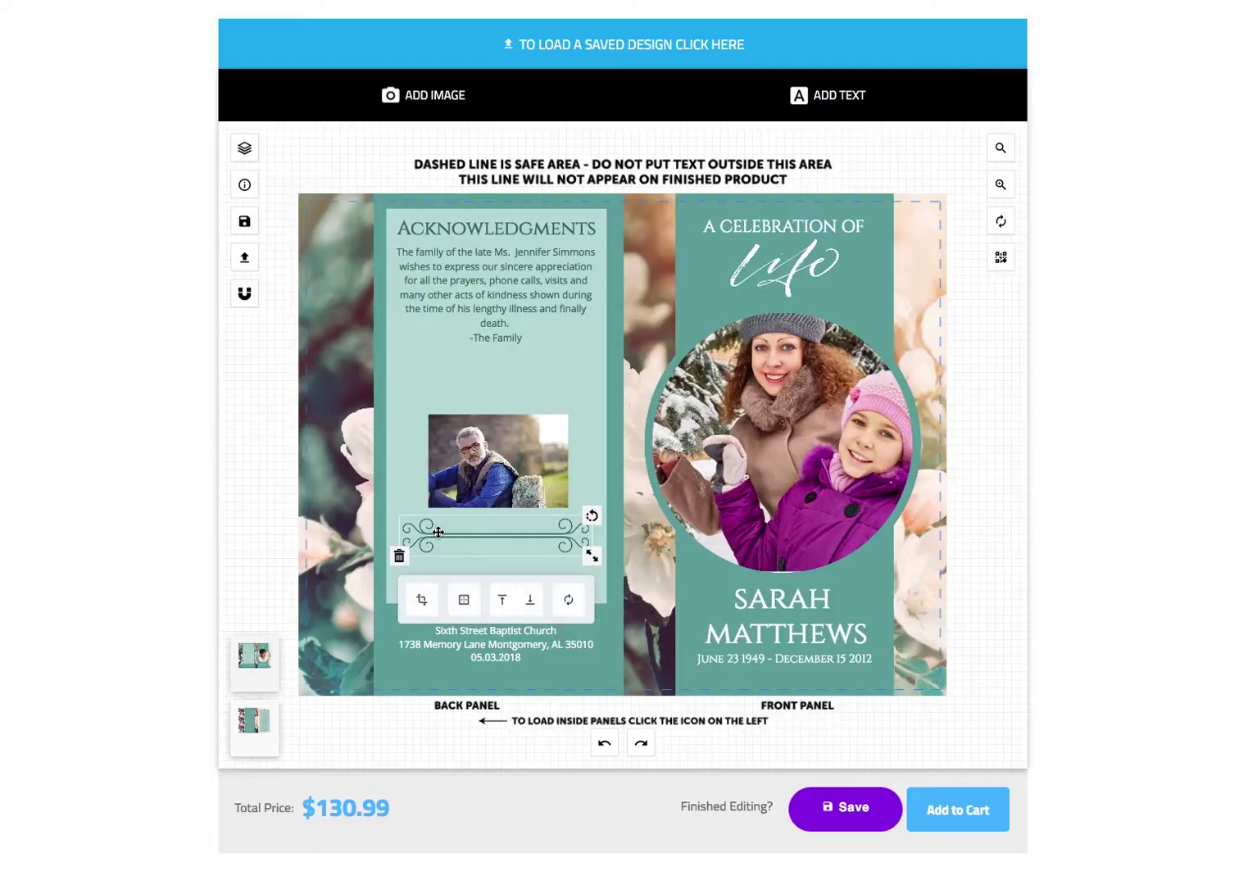
click(399, 556)
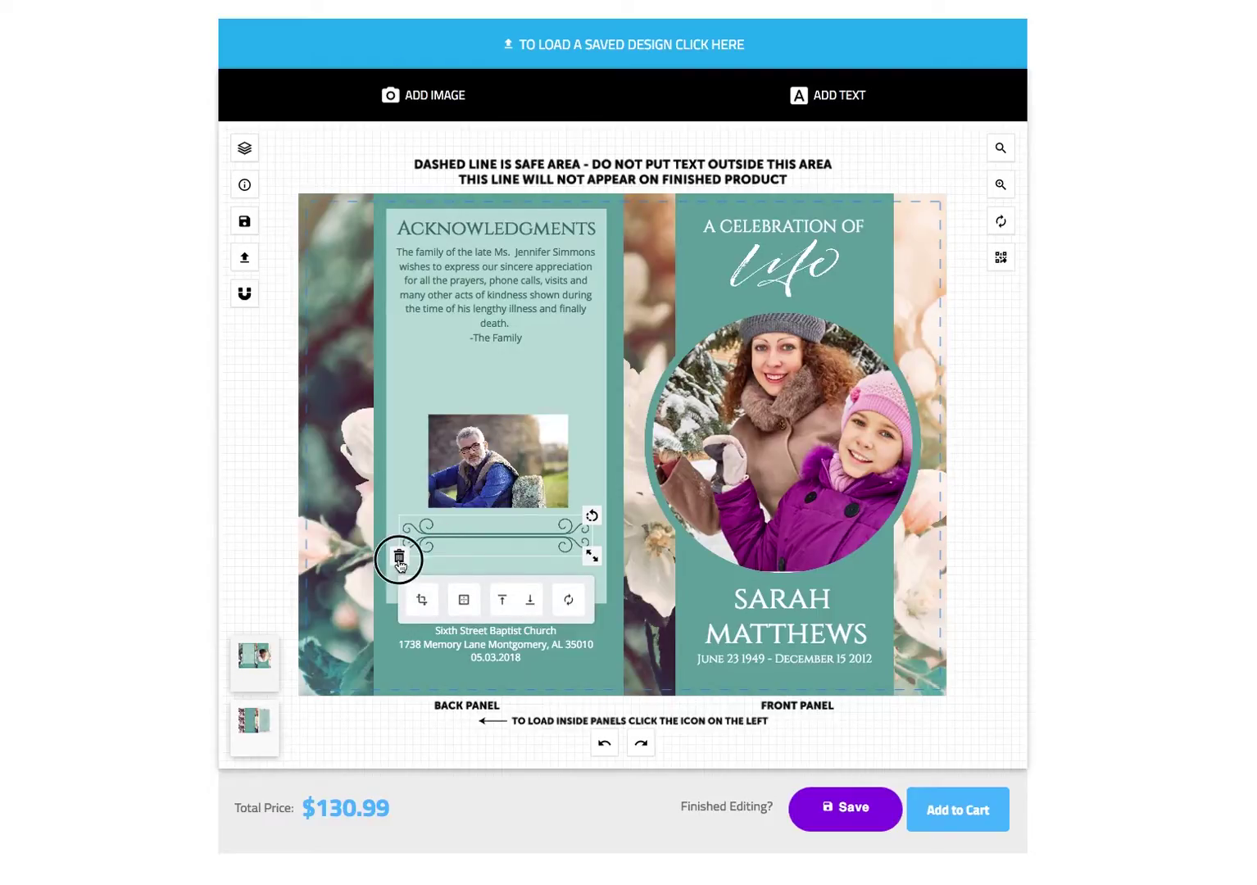
- Enlarge the man's photo and move it up under the Acknowledgments text
click(508, 492)
drag(571, 512, 590, 541)
drag(520, 462, 505, 412)
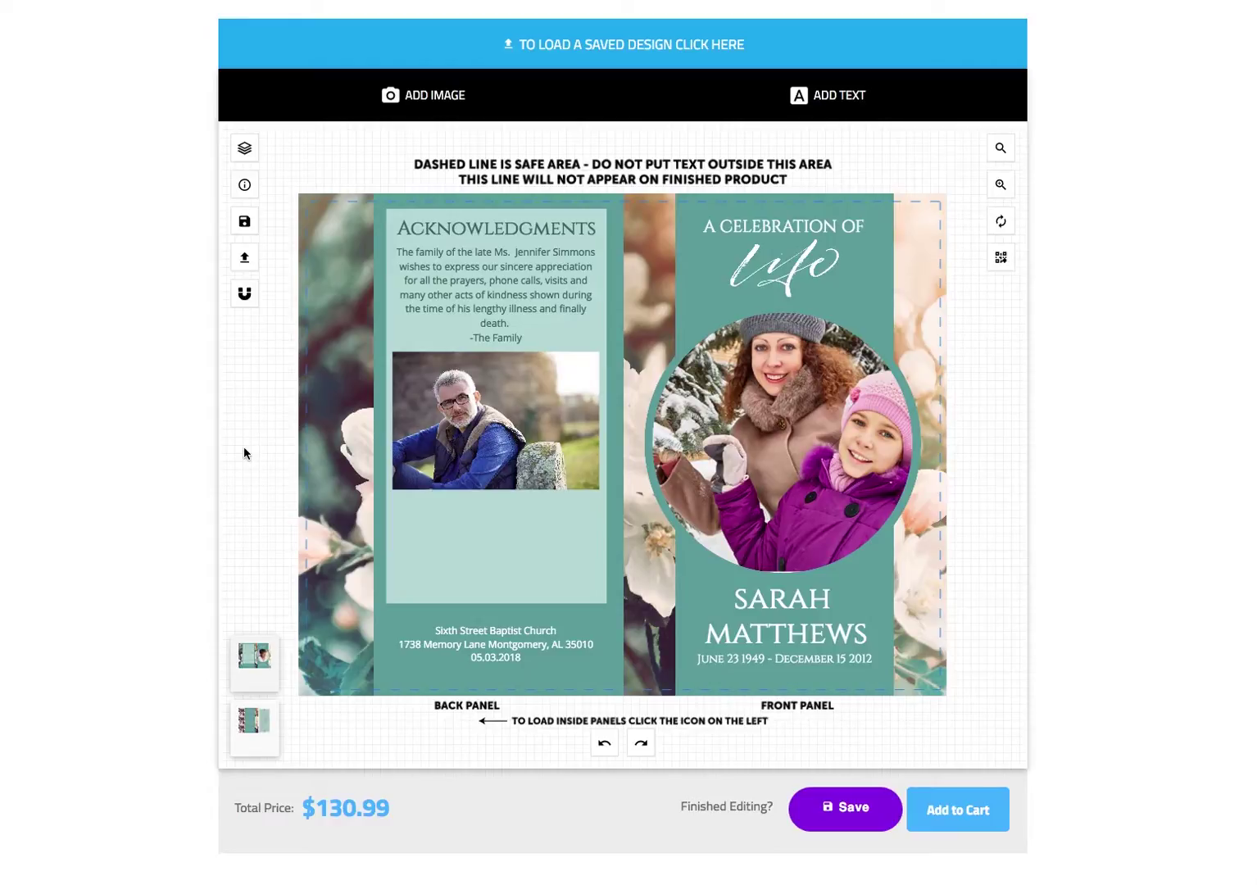
- Replace the Acknowledgments paragraph with a family thank-you for being here, signed '-The Family'
double_click(495, 267)
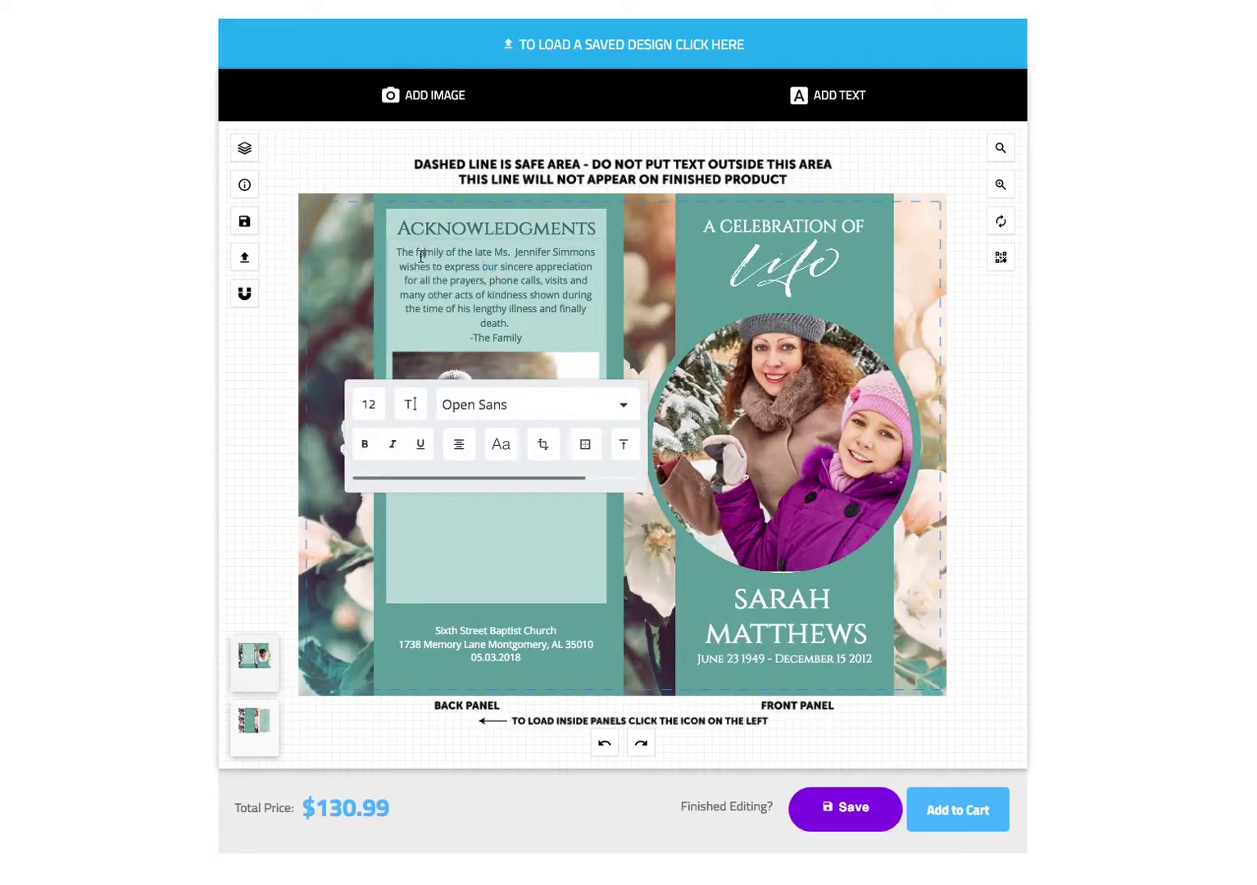
drag(397, 252, 553, 338)
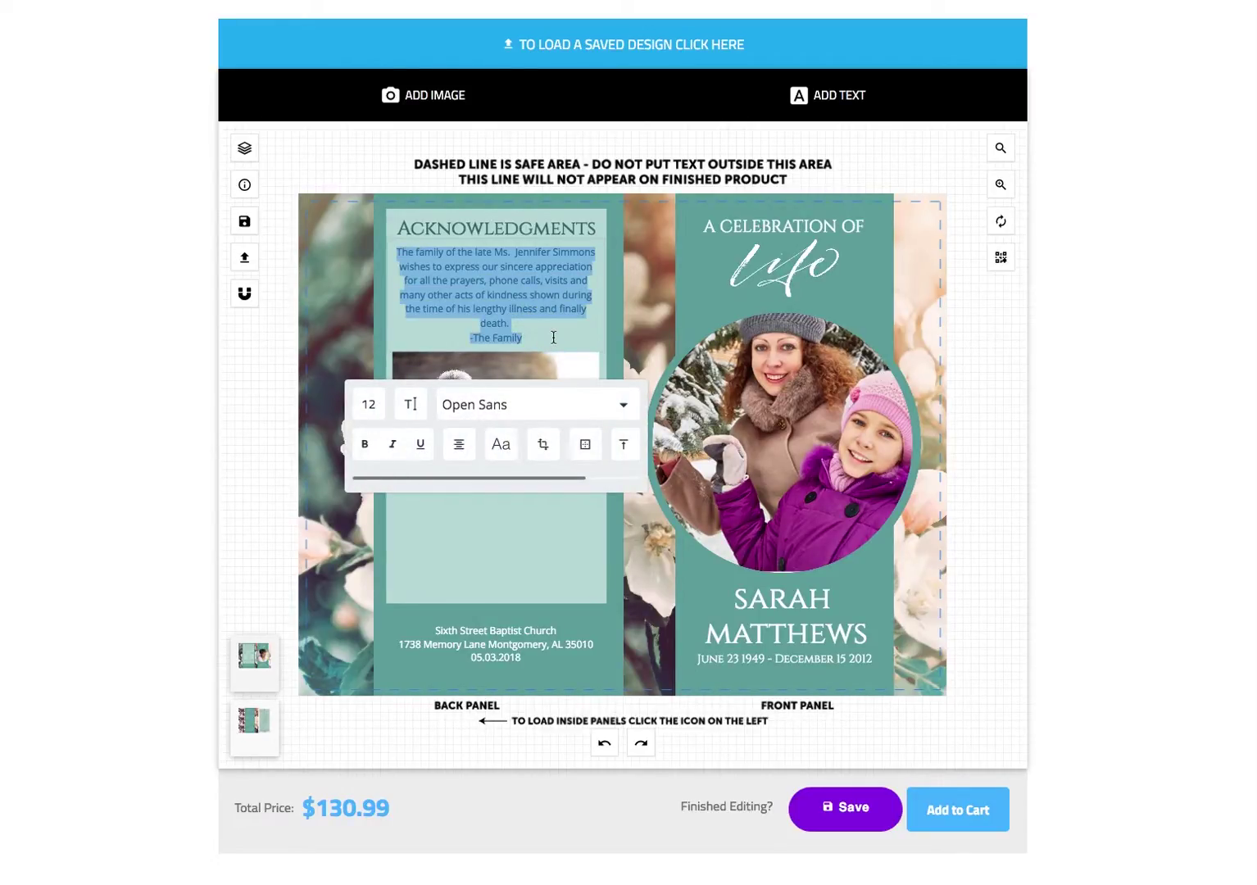
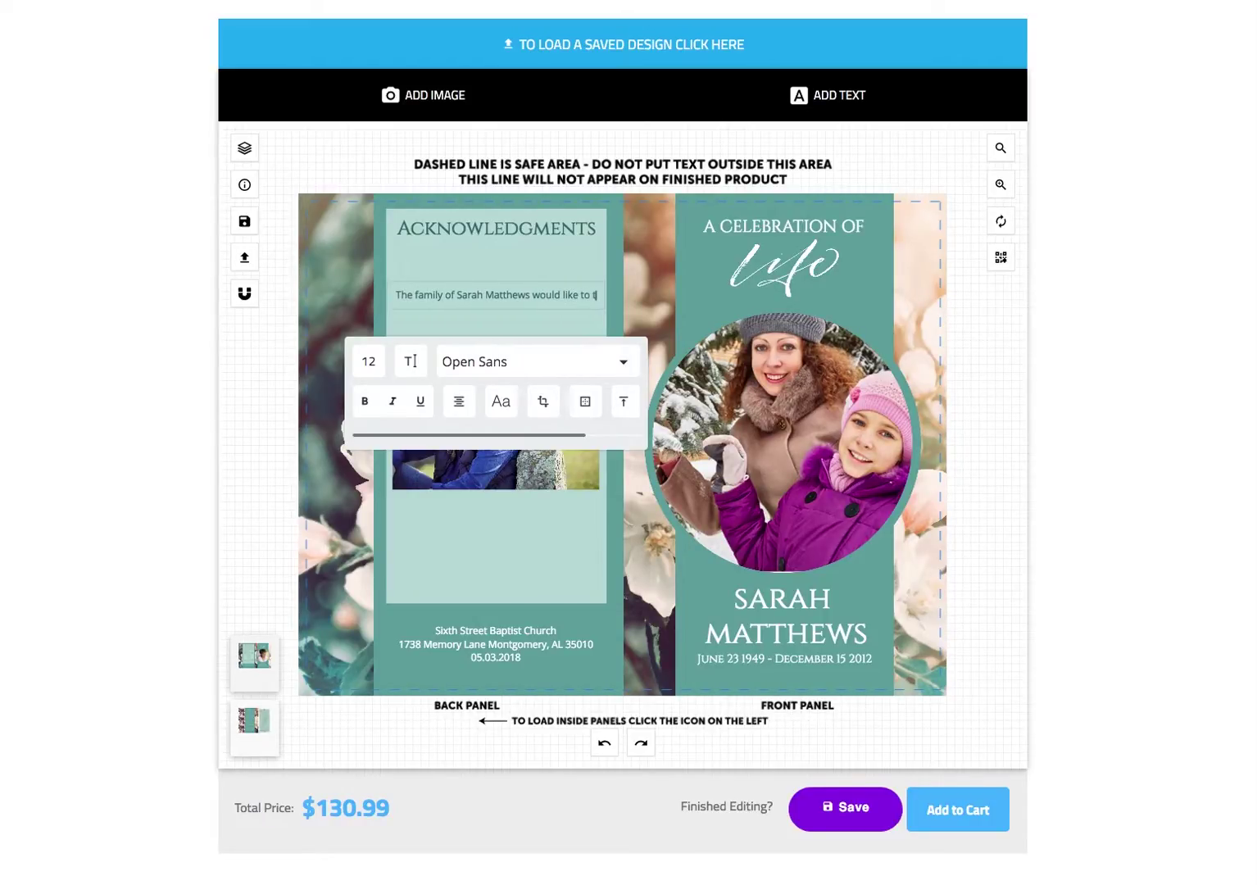
text(hank you for)
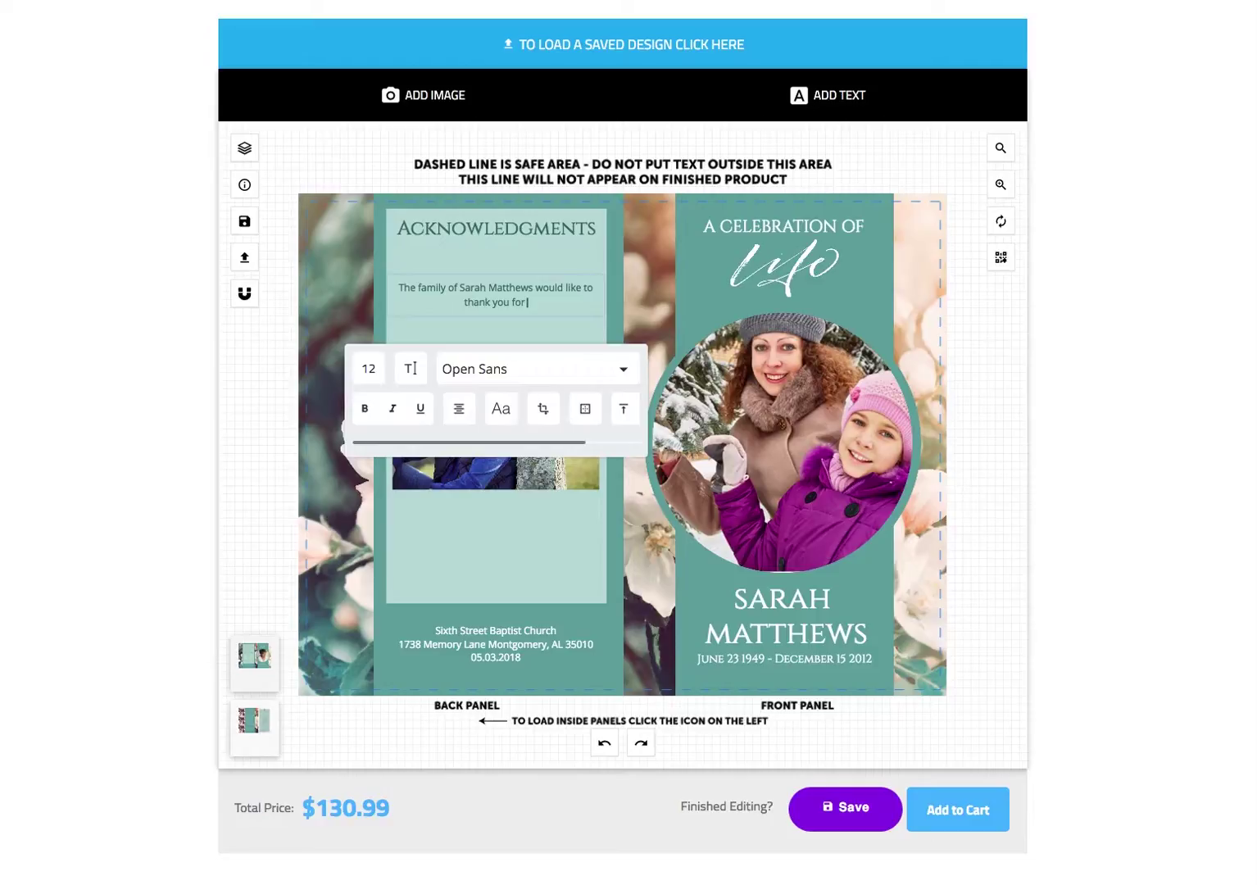
text( being here with us during this difficult)
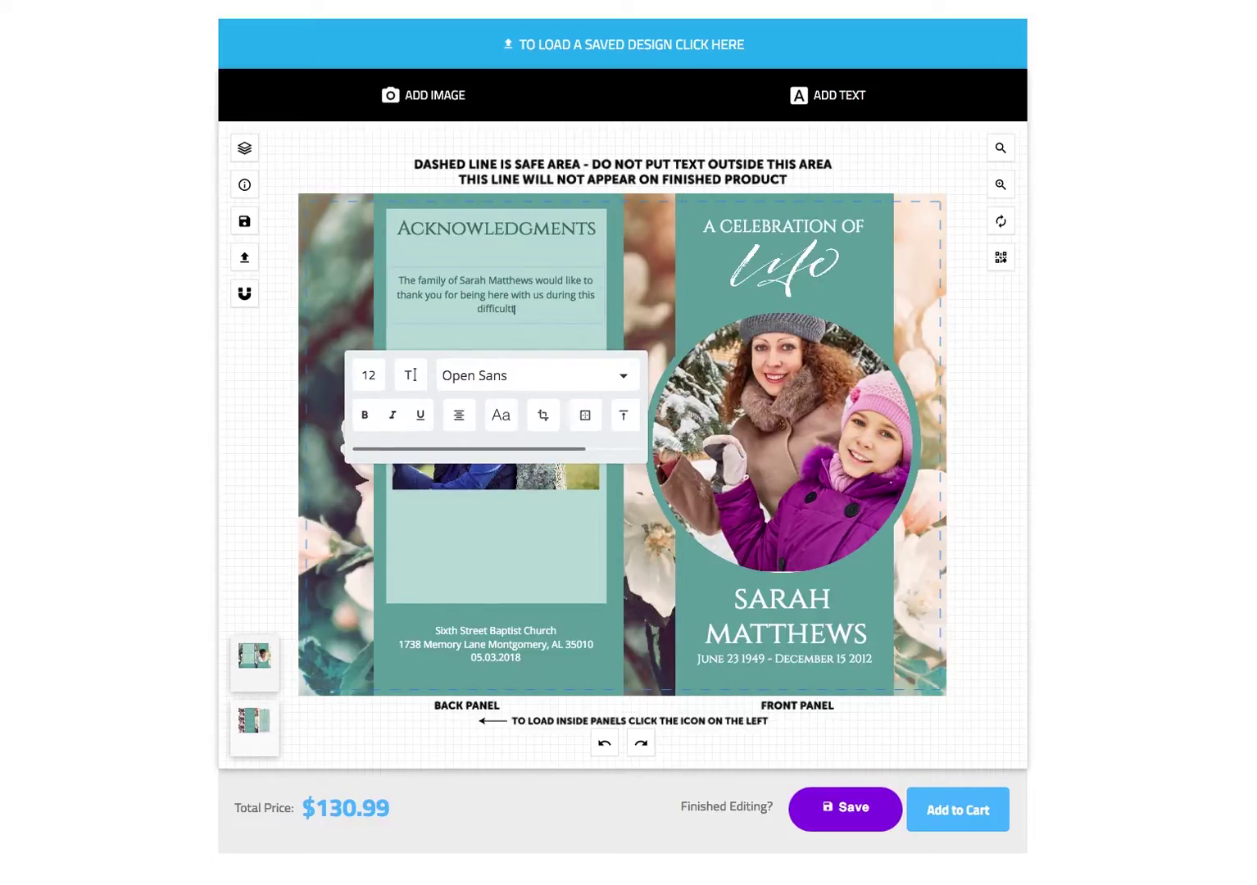
text( time.)
key(Return)
text(-The Family)
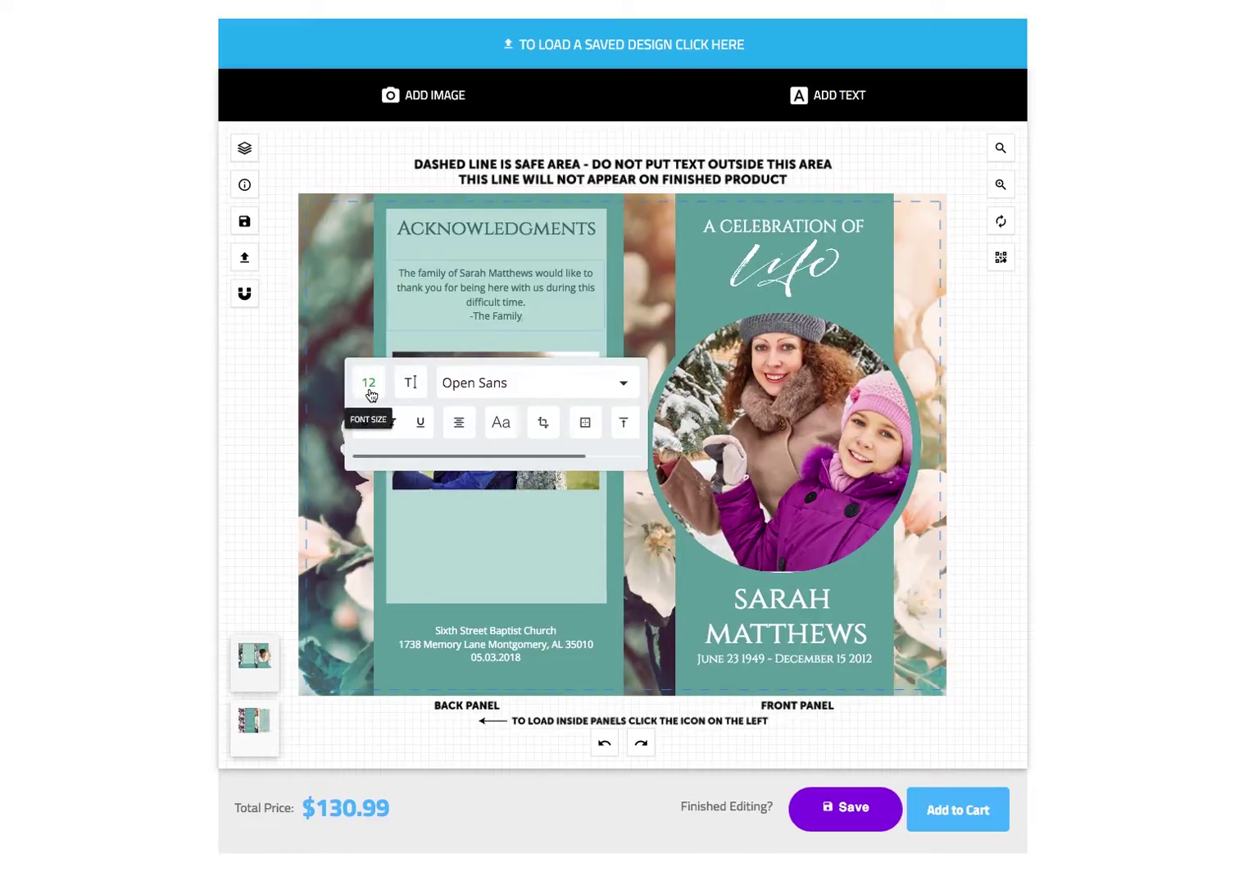
- Set the acknowledgment text's line height to 1.7, leaving letter spacing at 0
click(369, 392)
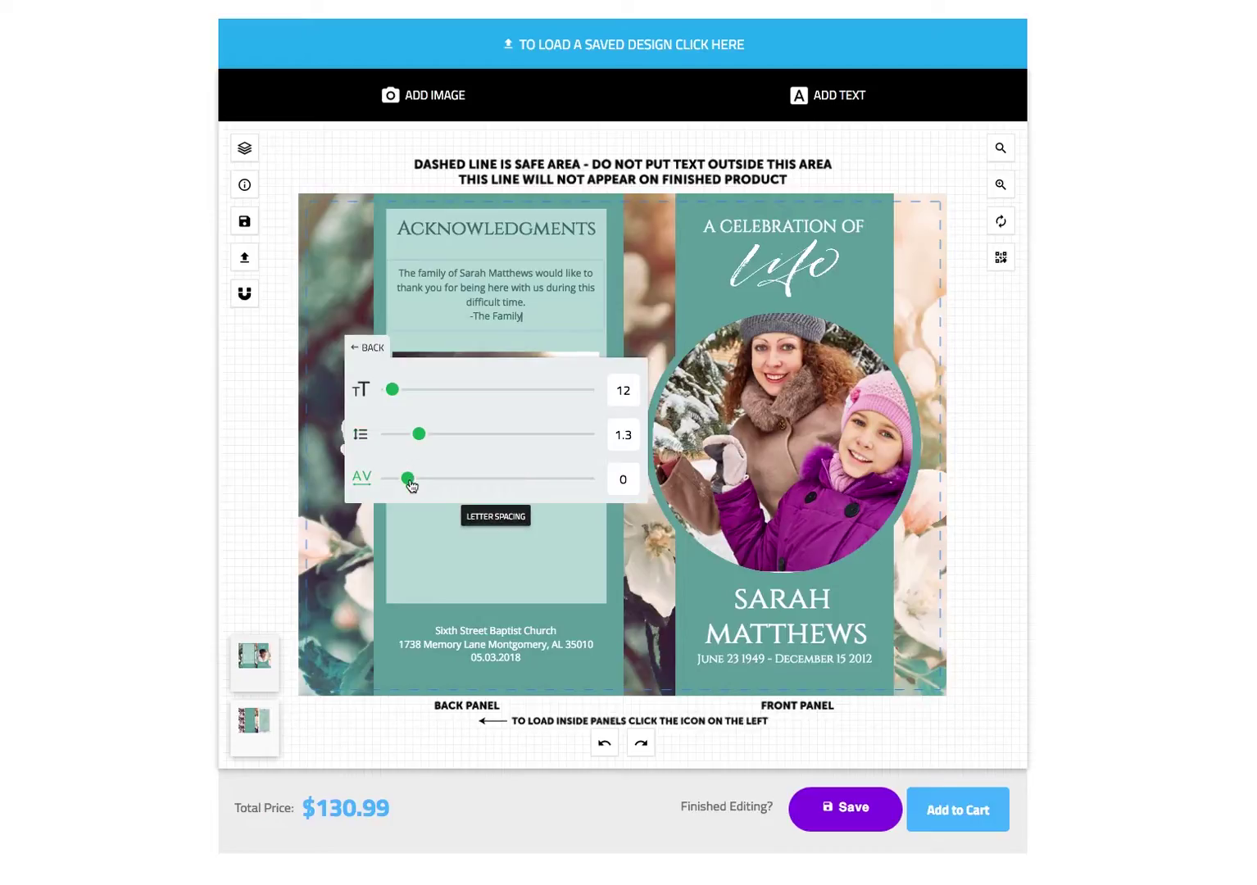
click(422, 437)
drag(427, 443, 458, 440)
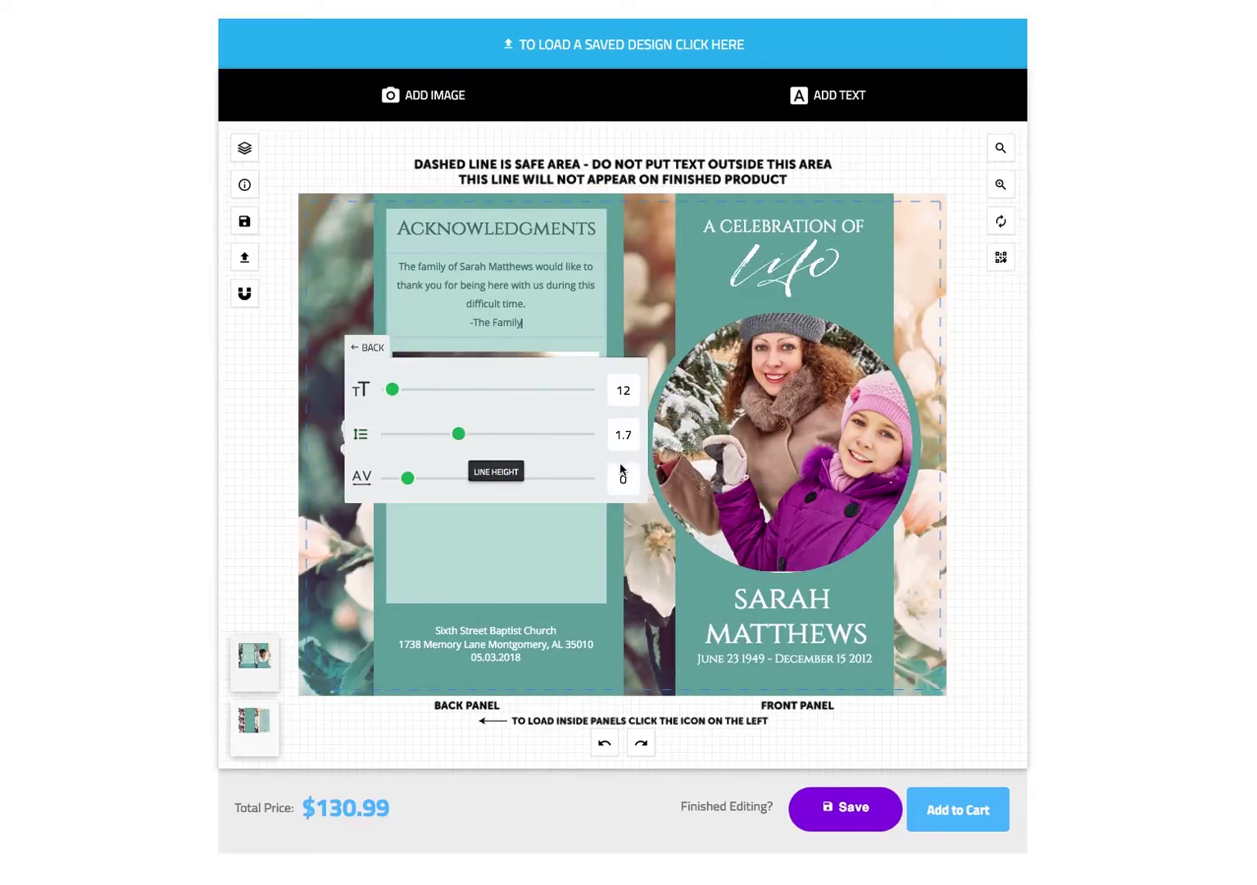
click(611, 478)
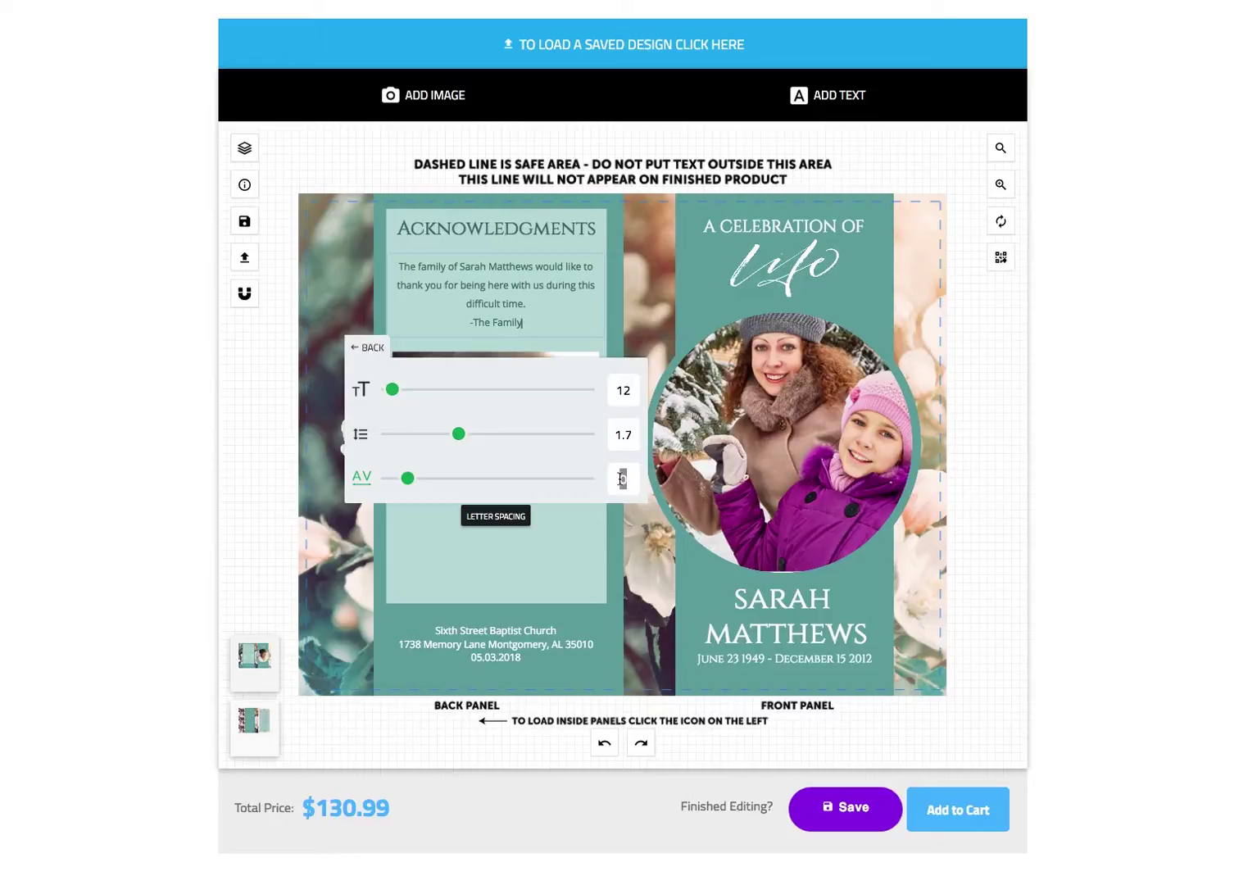
text(3)
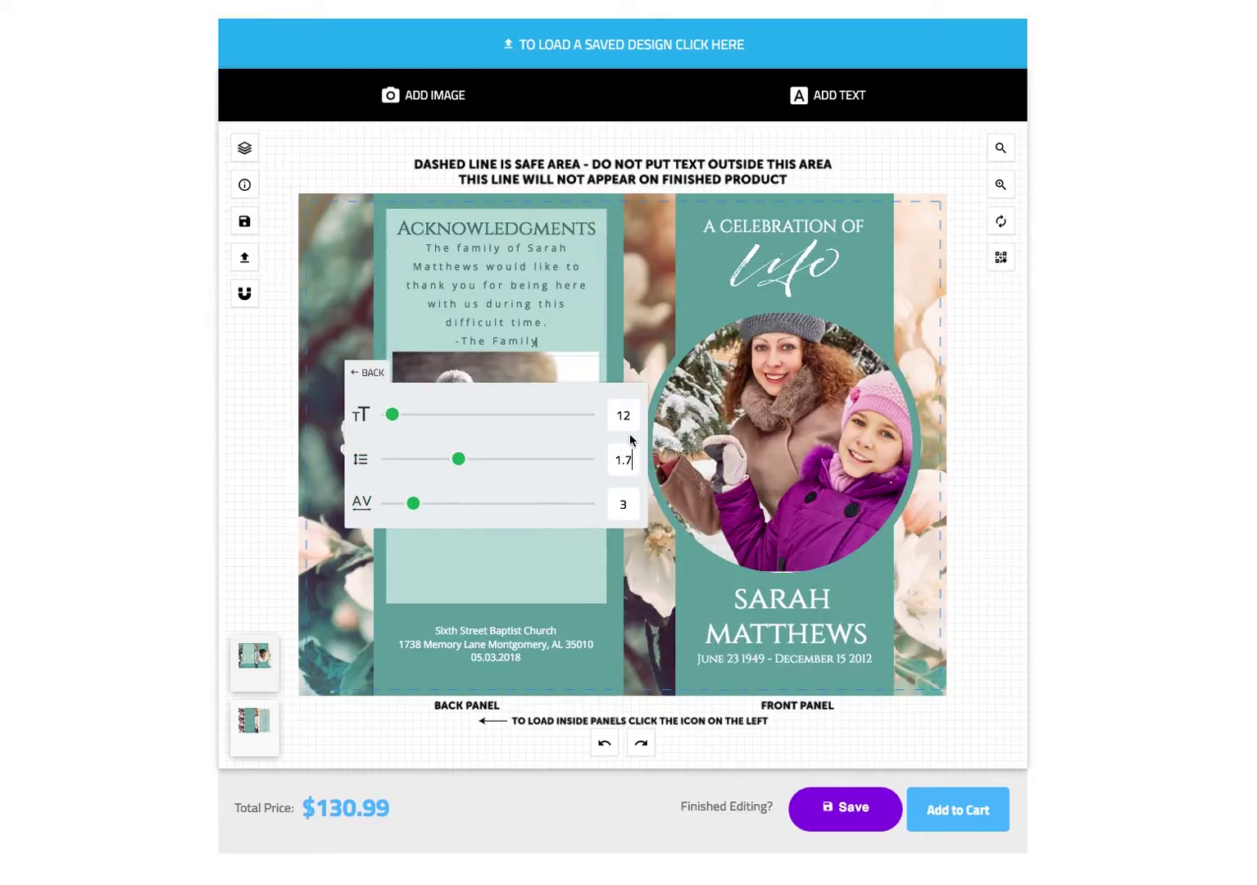
key(BackSpace)
text(0)
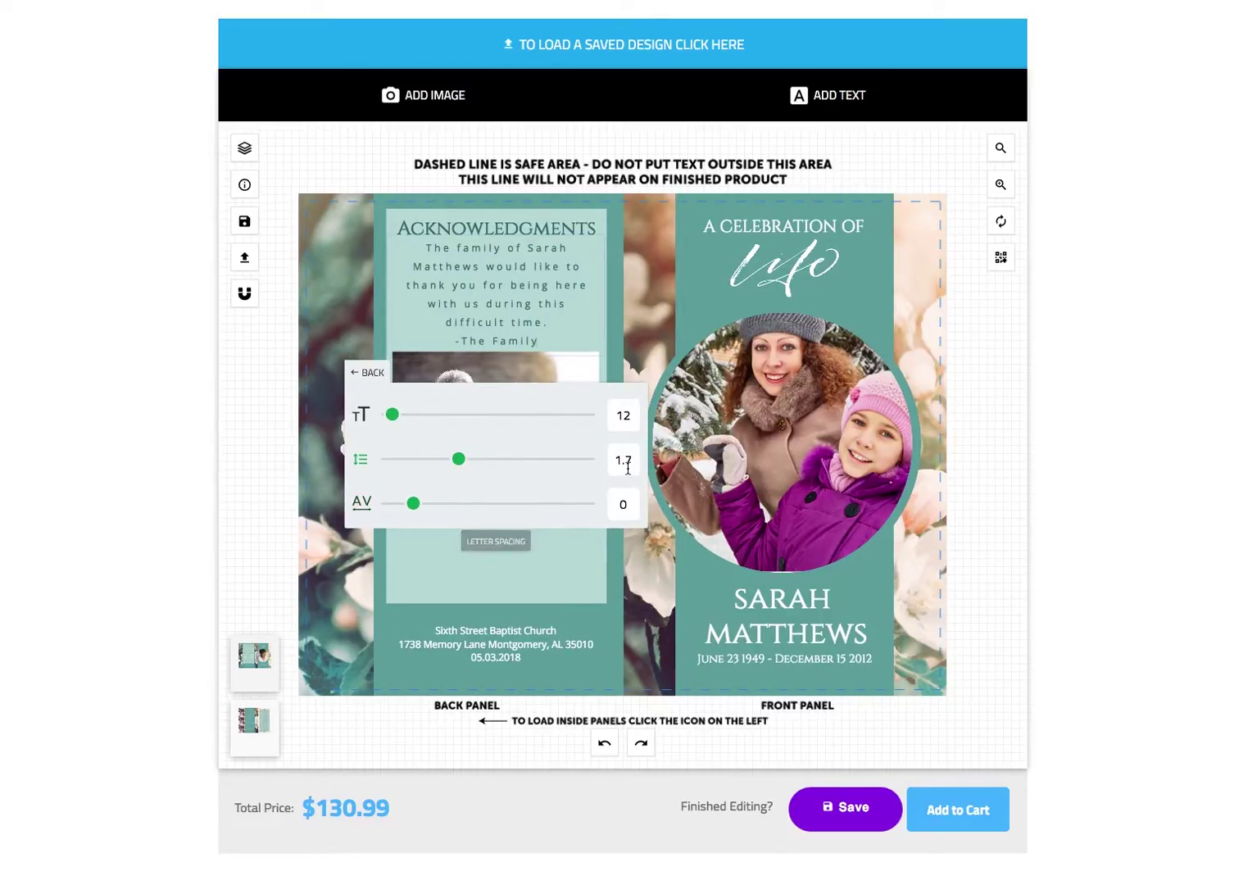
drag(633, 441, 626, 442)
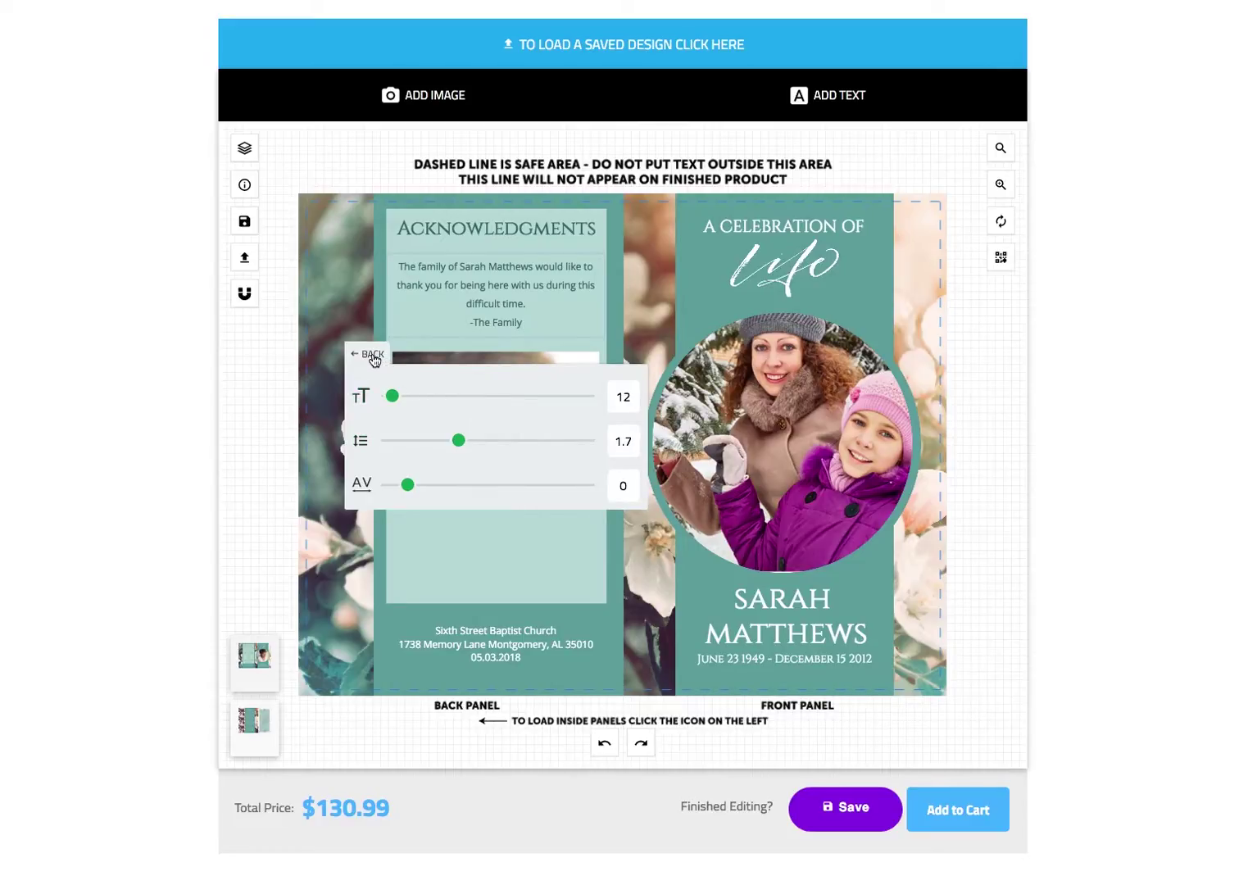
click(373, 357)
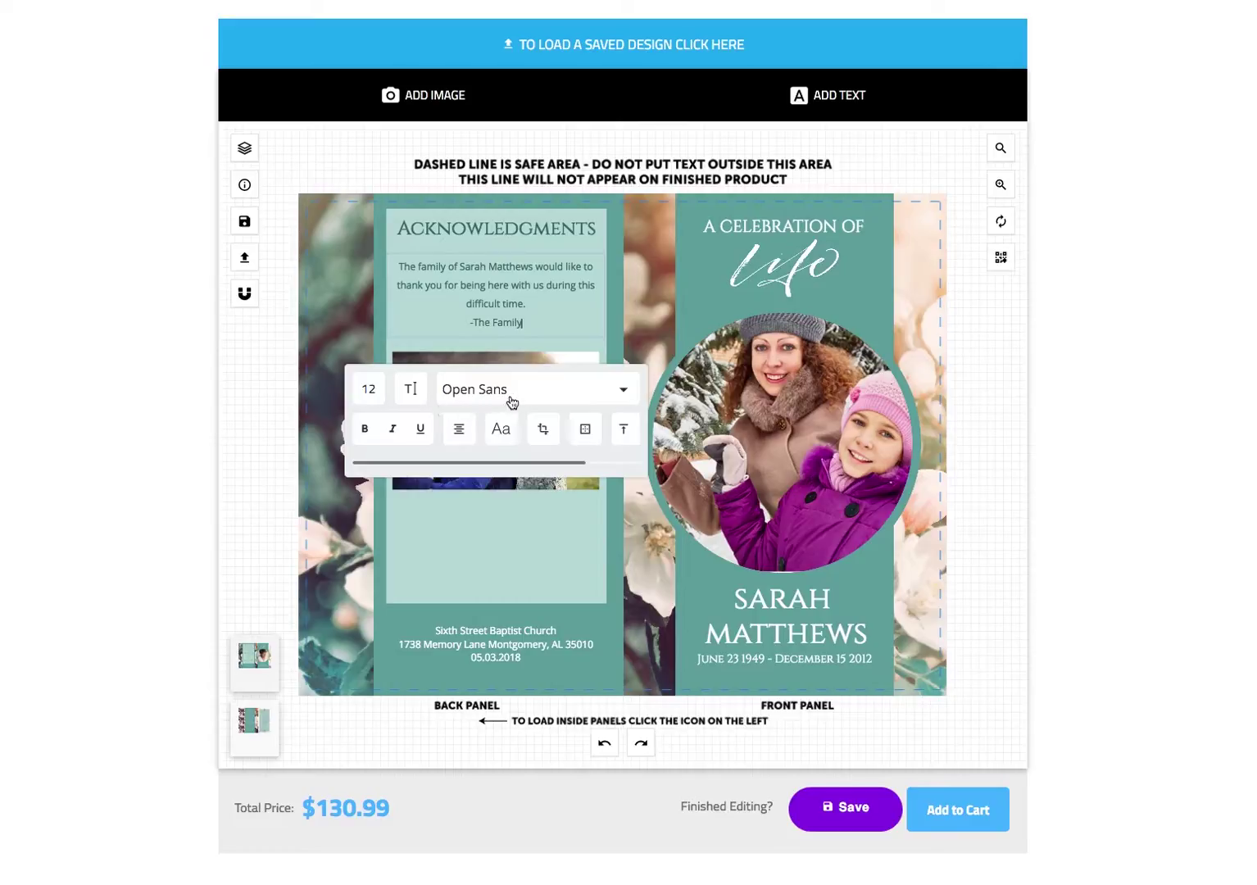
- Change the acknowledgment text font to Cinzel
click(567, 398)
scroll(544, 449, down, 5)
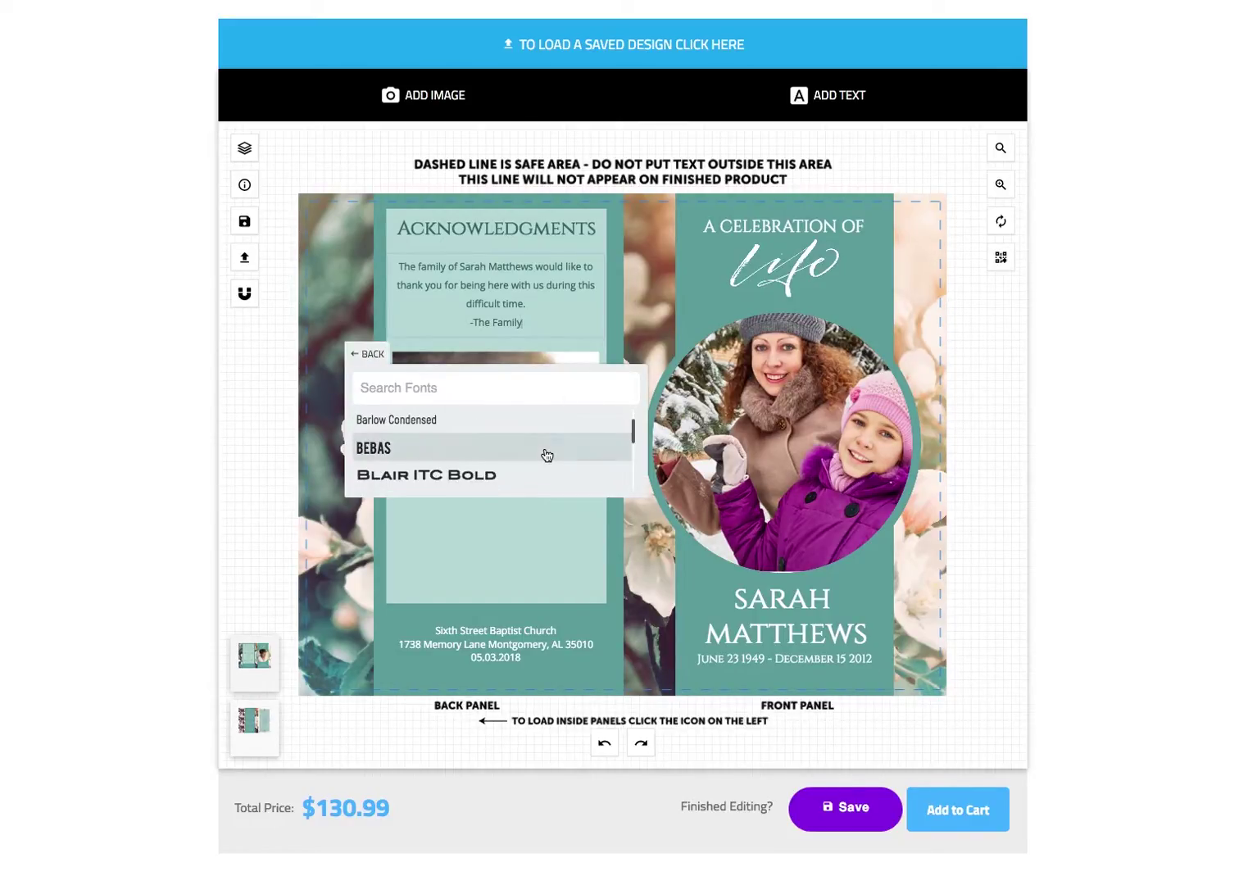
scroll(547, 454, down, 2)
scroll(547, 454, up, 2)
scroll(497, 459, down, 2)
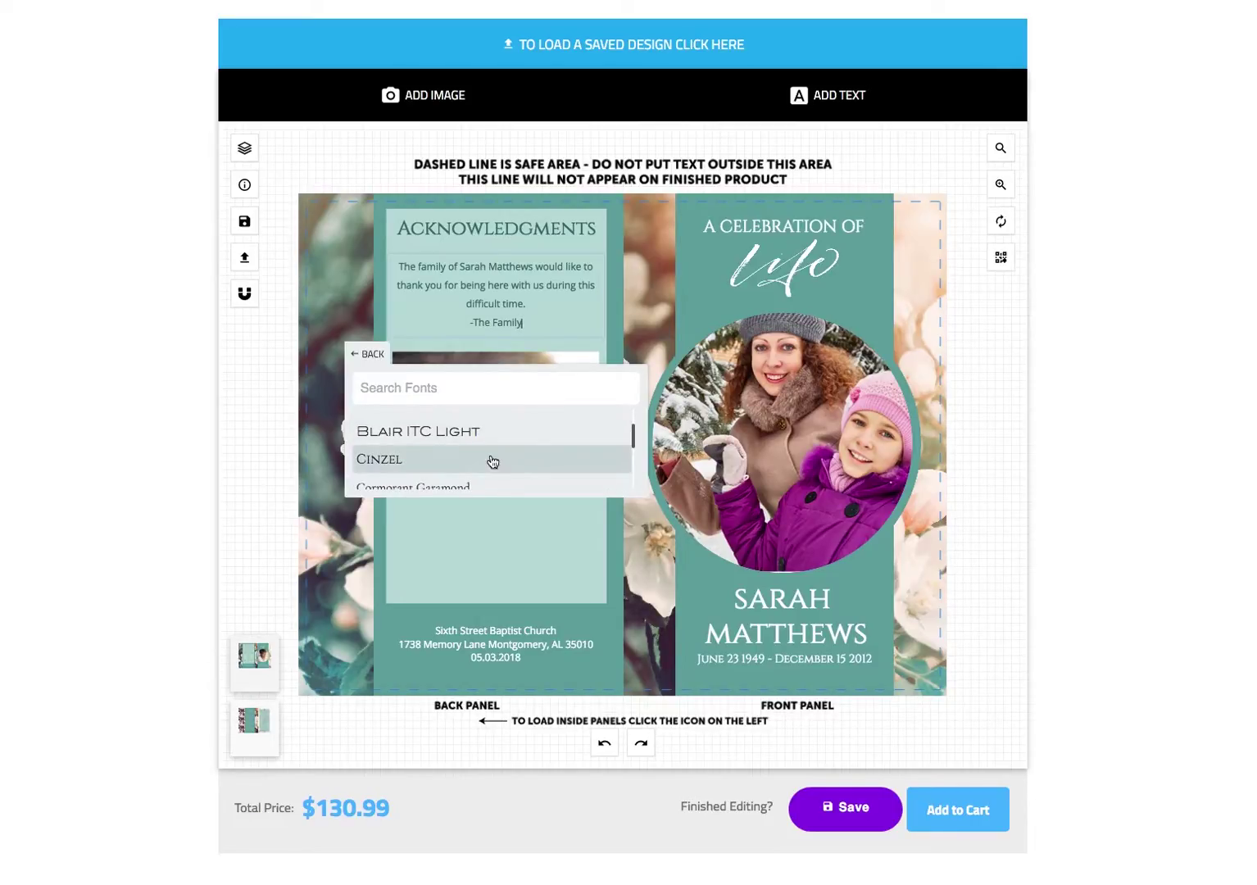
click(498, 460)
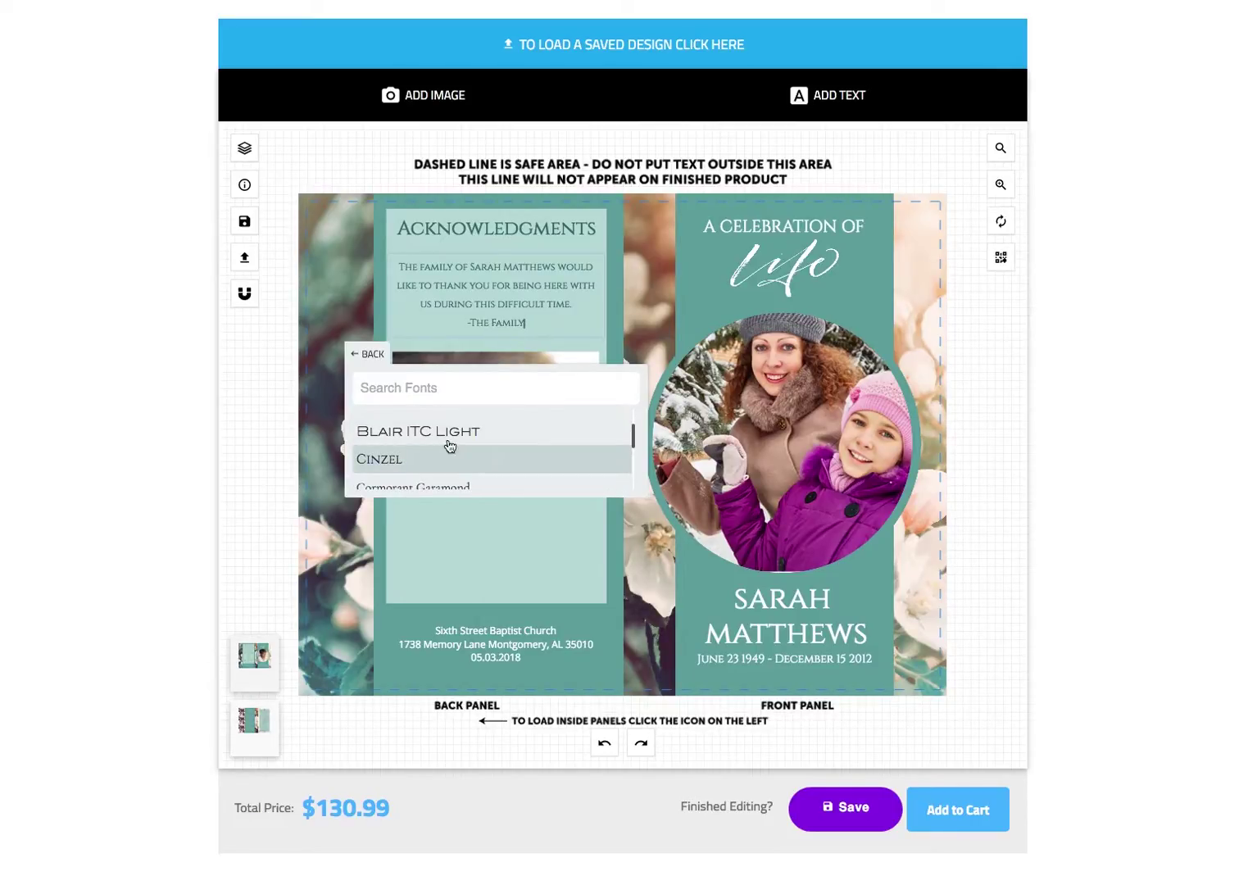
click(371, 359)
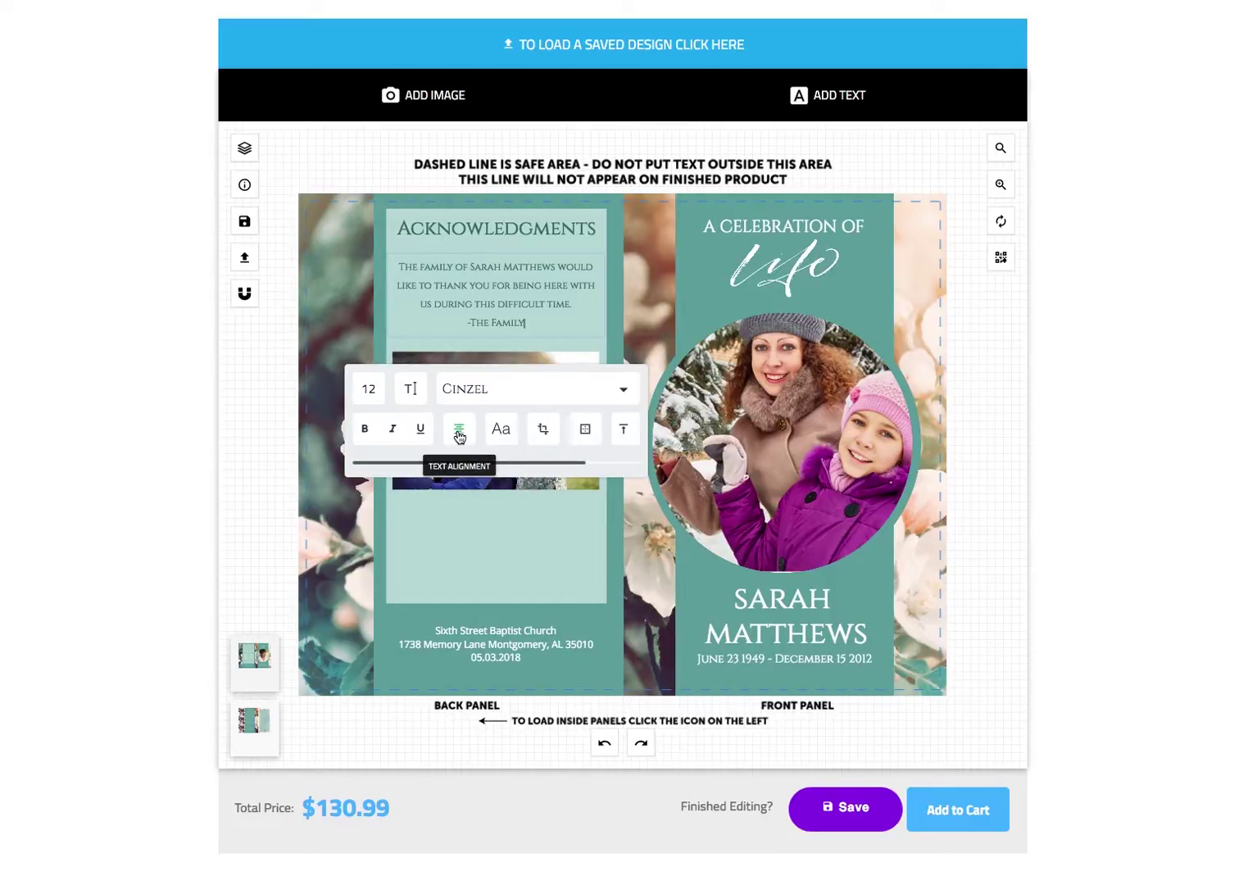
- Cycle the acknowledgment text alignment, ending back on centered
click(460, 436)
click(460, 436)
click(460, 436)
click(459, 436)
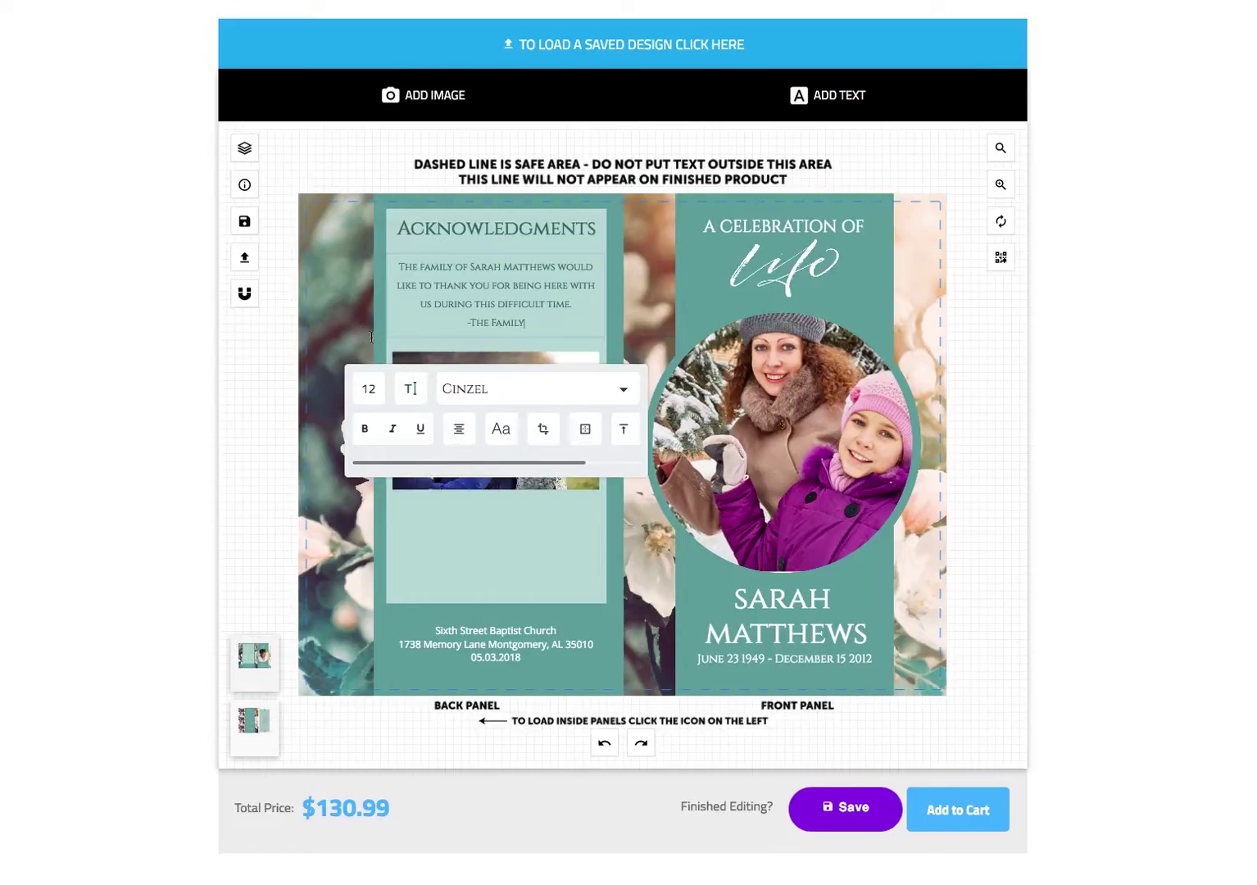
click(268, 348)
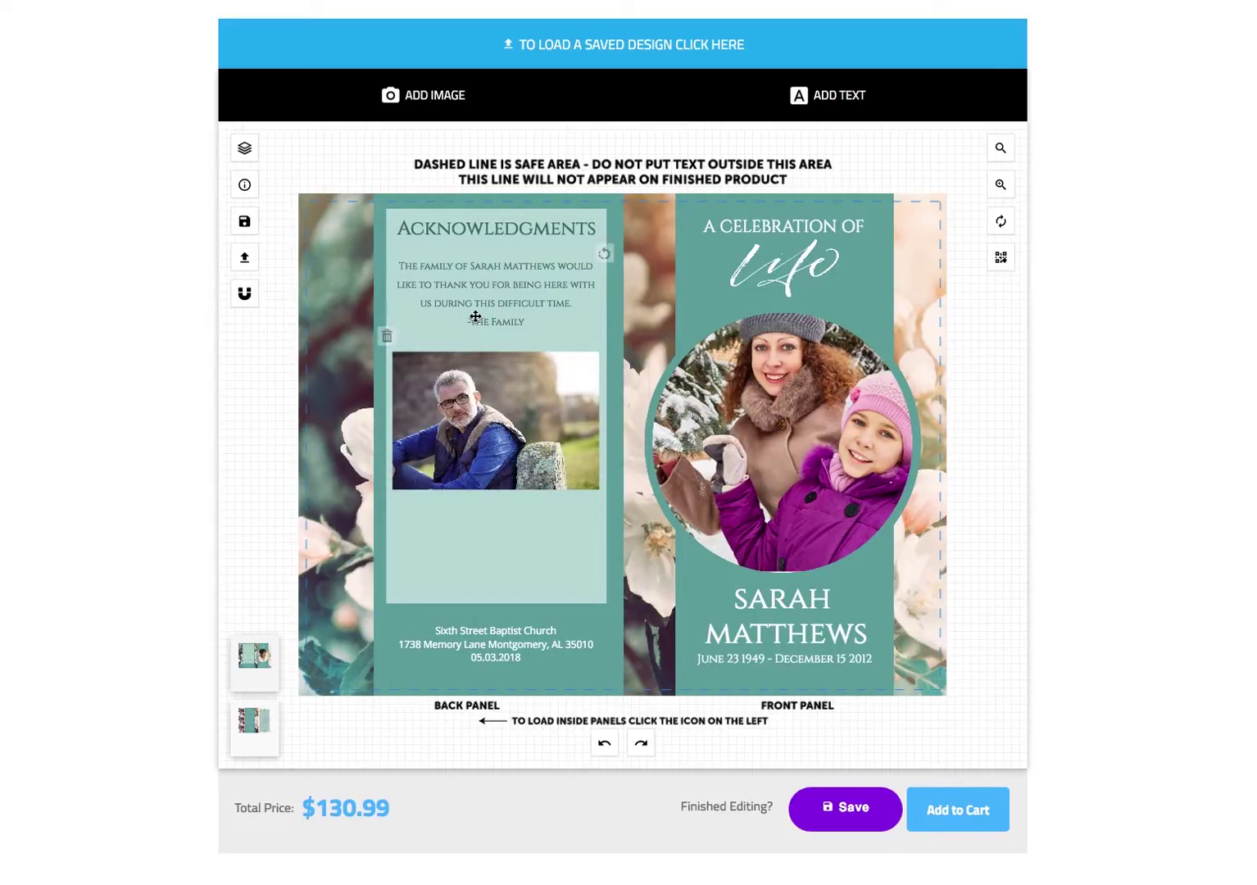
click(478, 325)
click(387, 339)
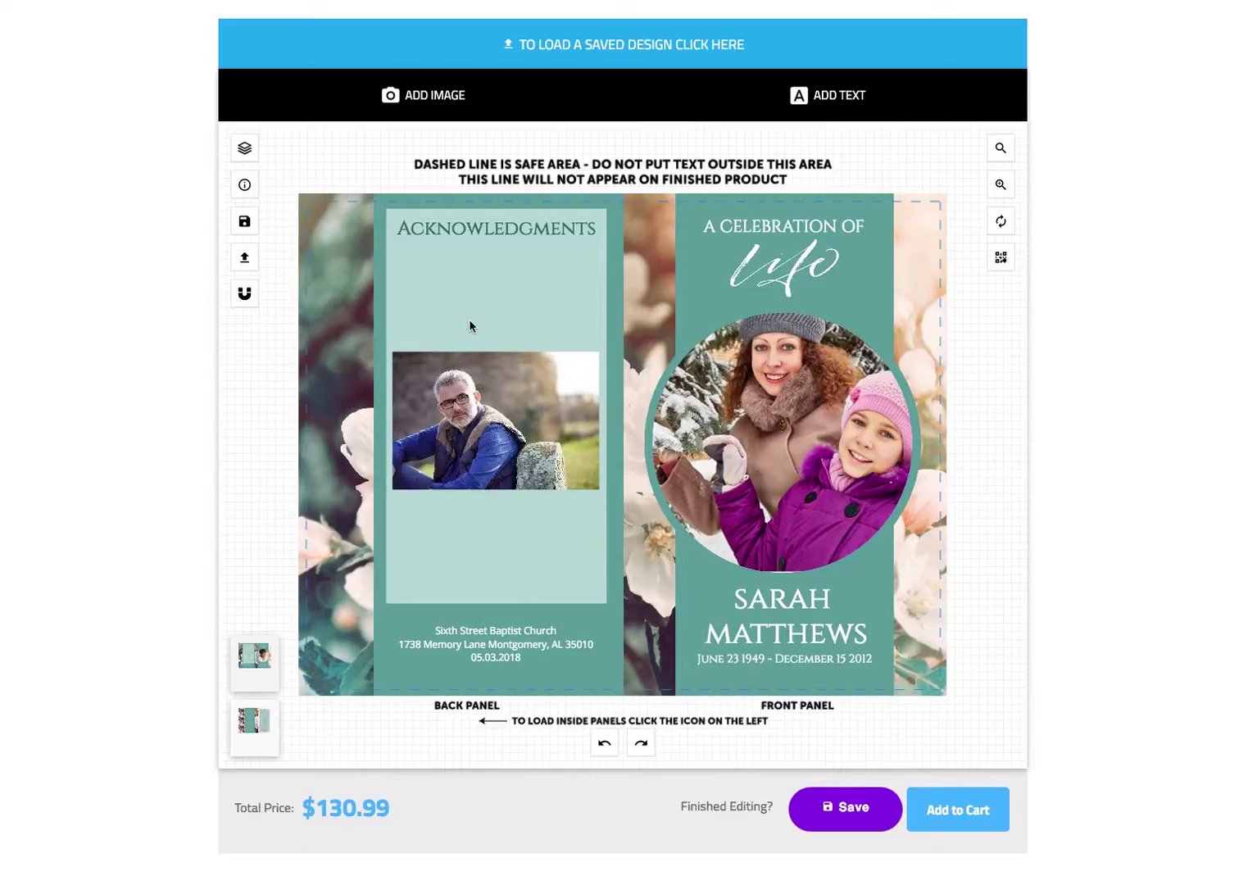
click(605, 745)
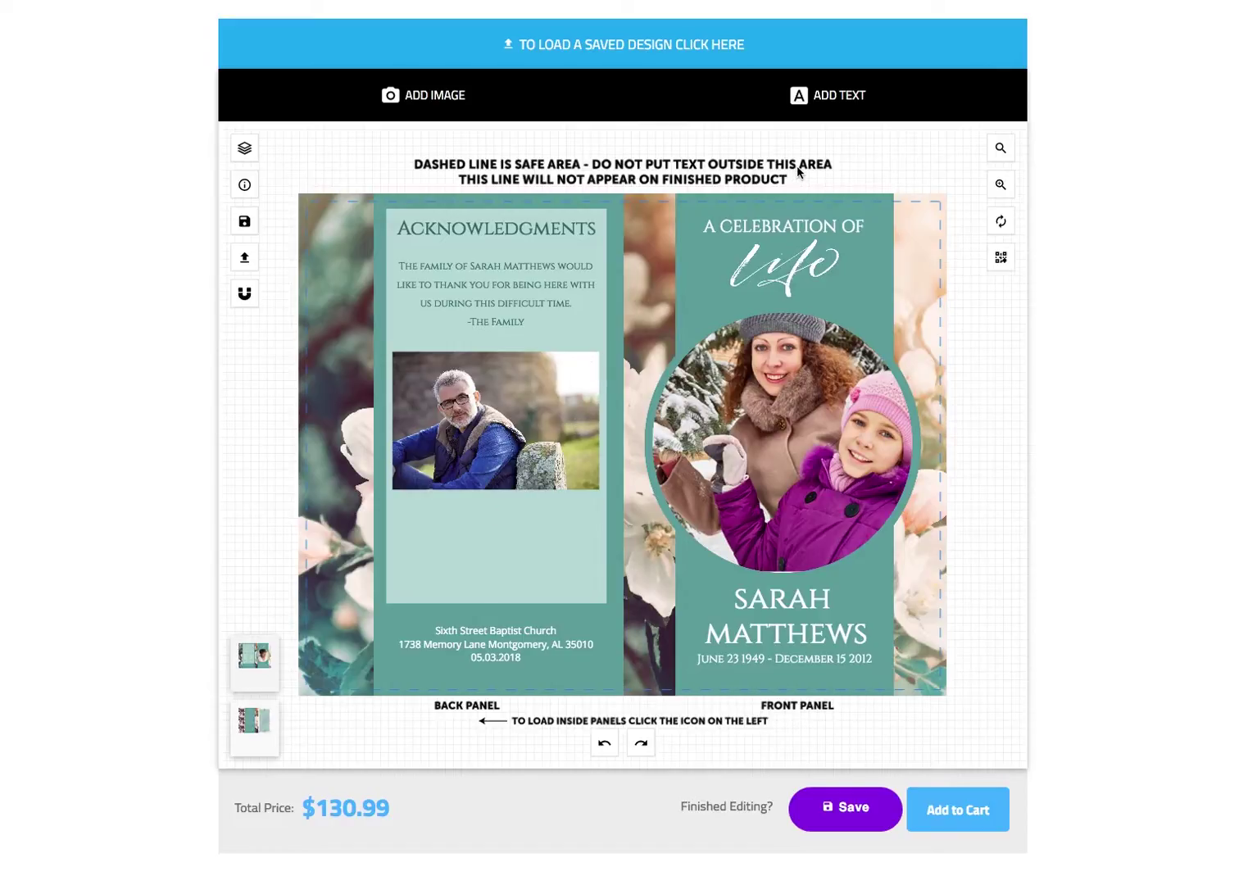
click(838, 98)
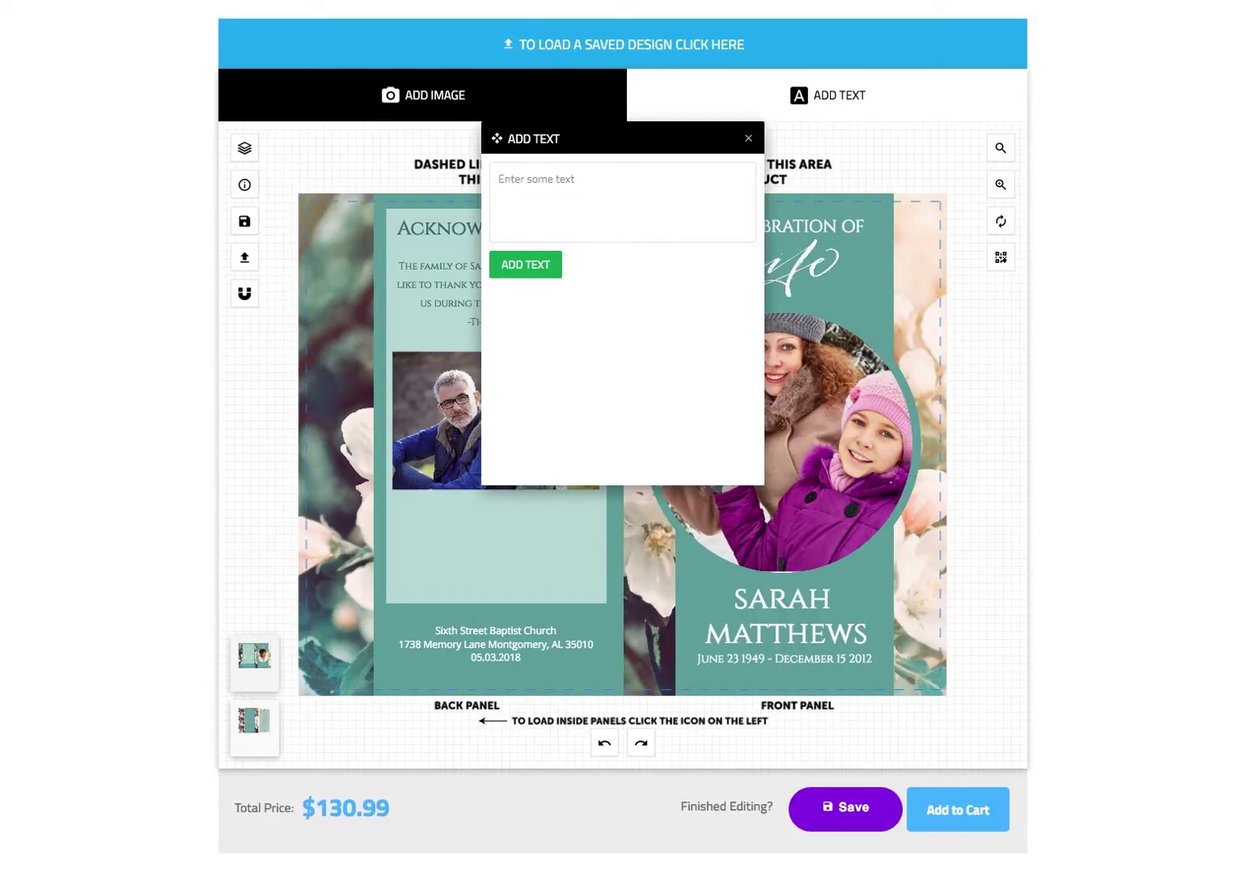
- Paste the poem beginning 'To my daughter.' as new text and drag it lower
click(570, 234)
key(ctrl+v)
click(531, 273)
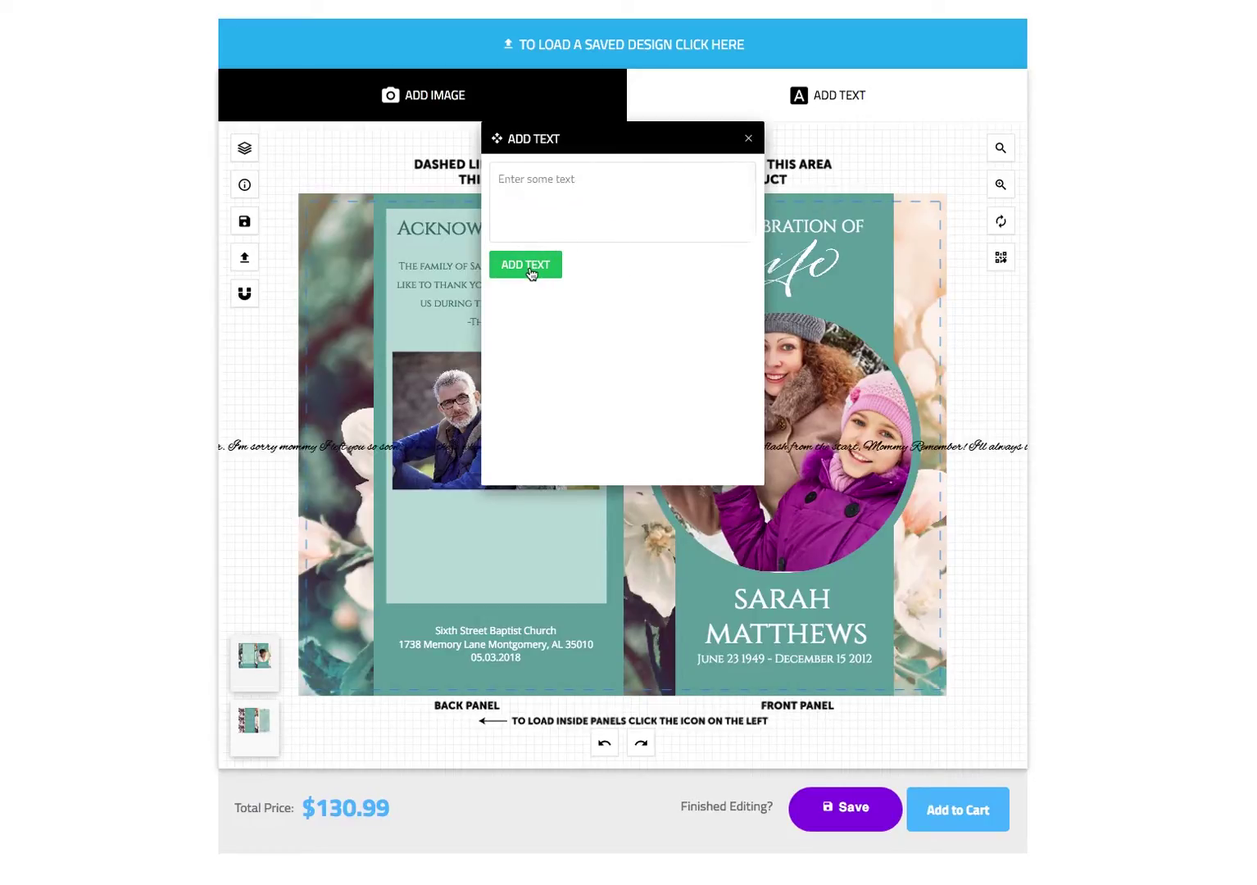
click(748, 140)
click(641, 451)
drag(641, 451, 833, 534)
- Break the poem into five lines and move it below the man's photo
double_click(427, 534)
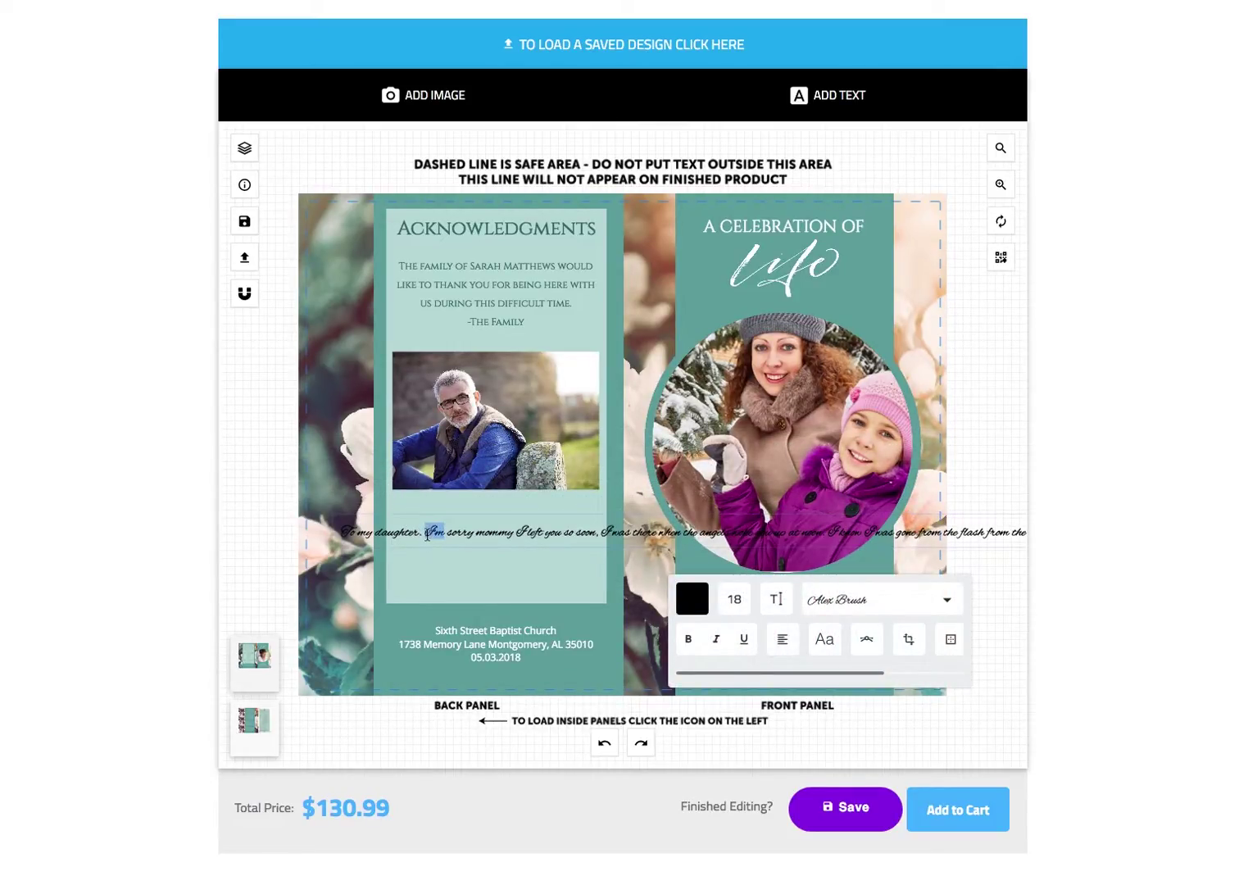
key(Return)
click(560, 541)
key(Return)
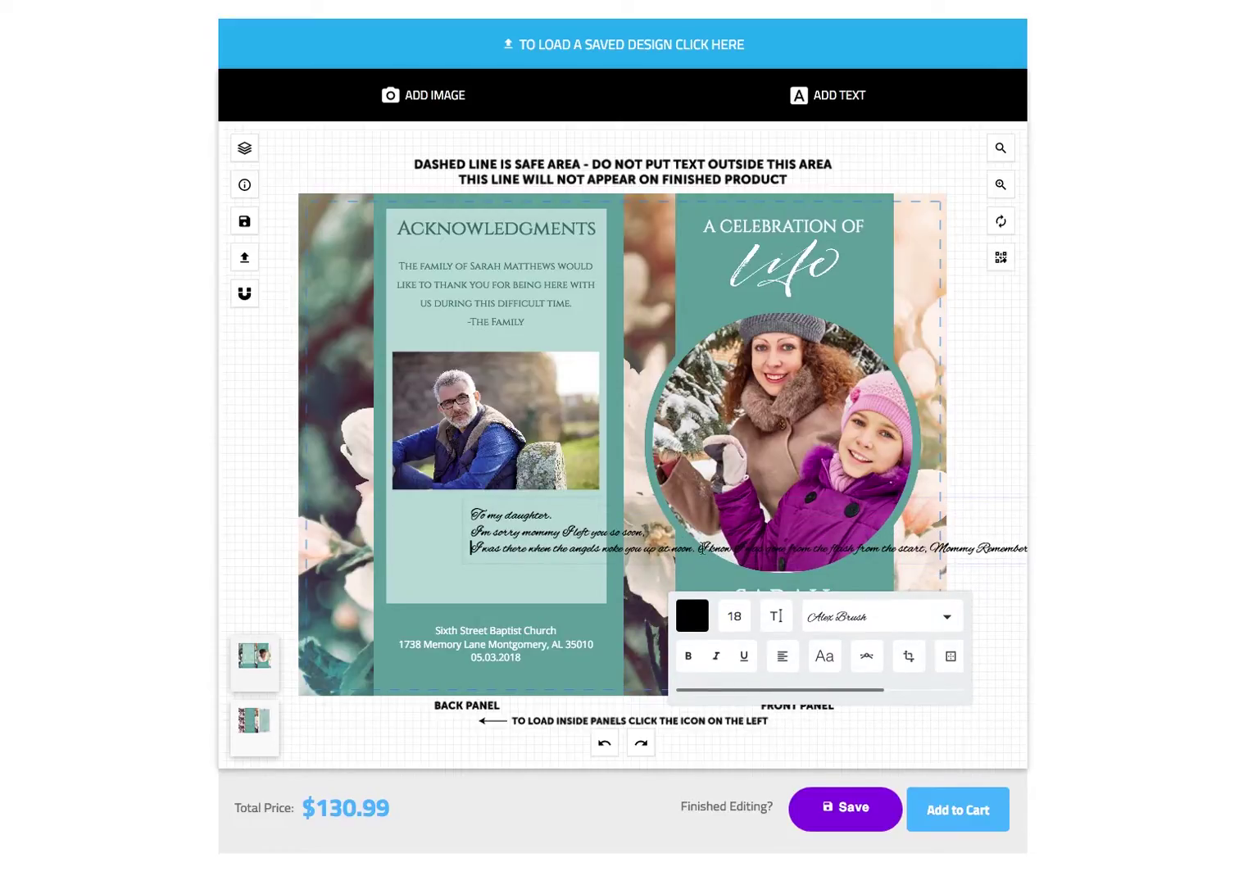
click(699, 548)
key(Return)
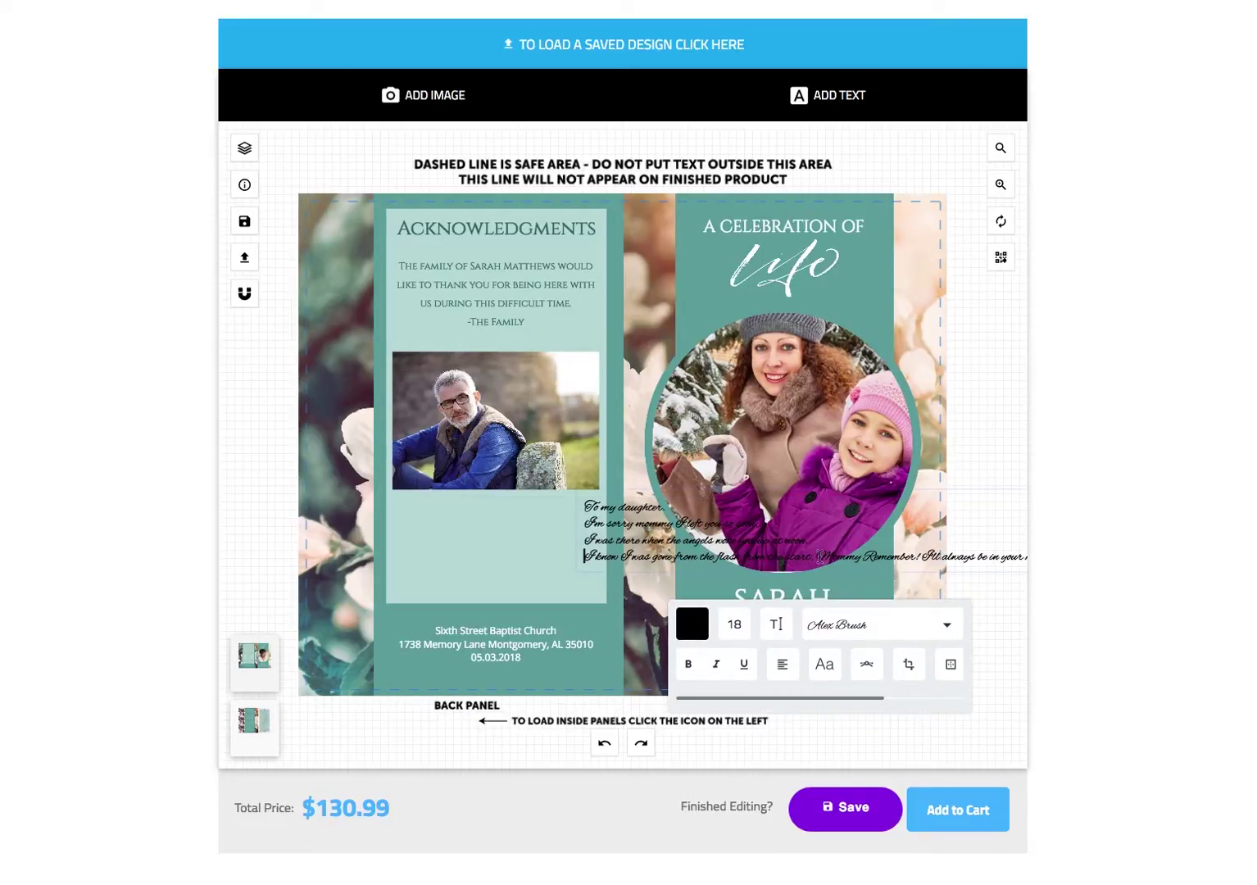
click(816, 557)
key(Return)
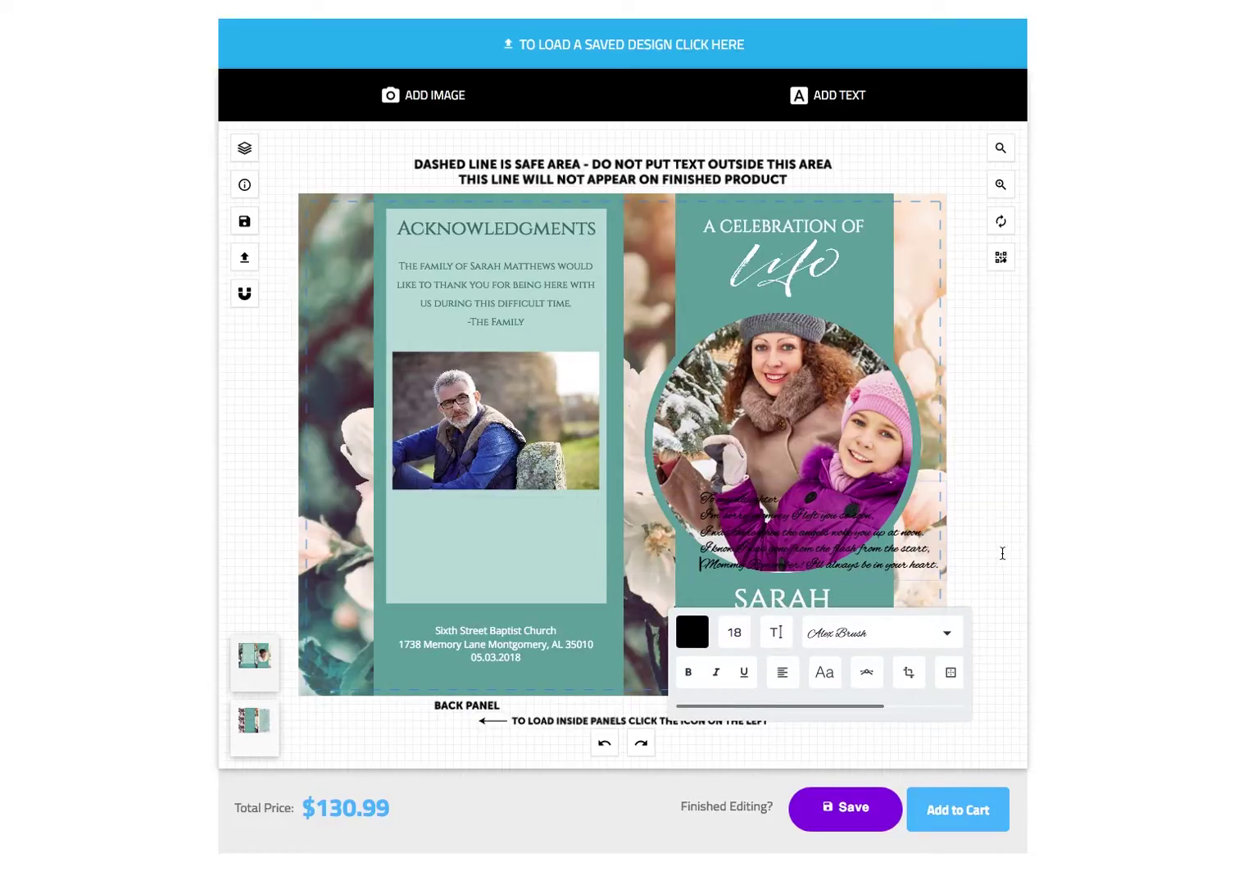
click(1001, 551)
click(864, 553)
drag(864, 553, 550, 563)
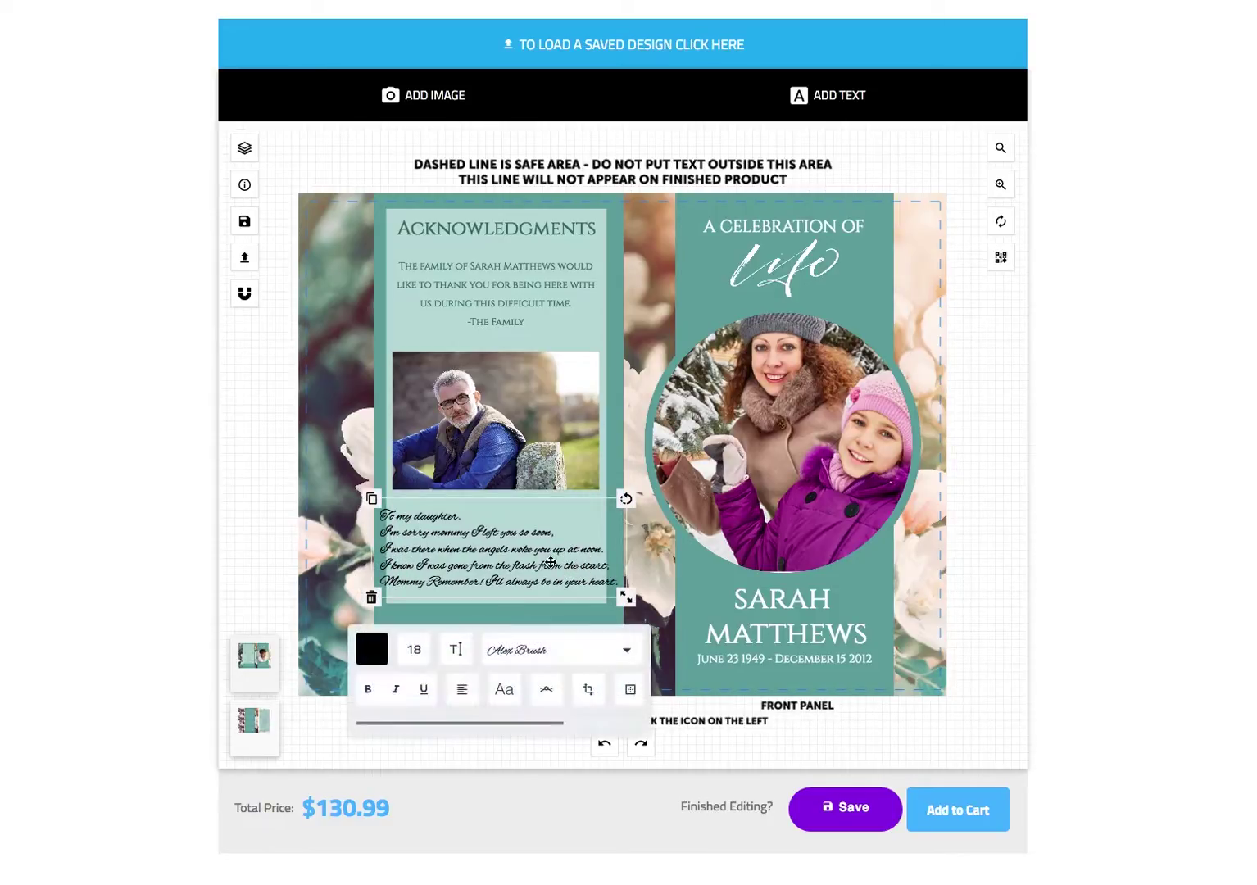
- Set the poem's font to Barlow Condensed and its colour to teal #006b6c
click(537, 652)
scroll(507, 706, down, 5)
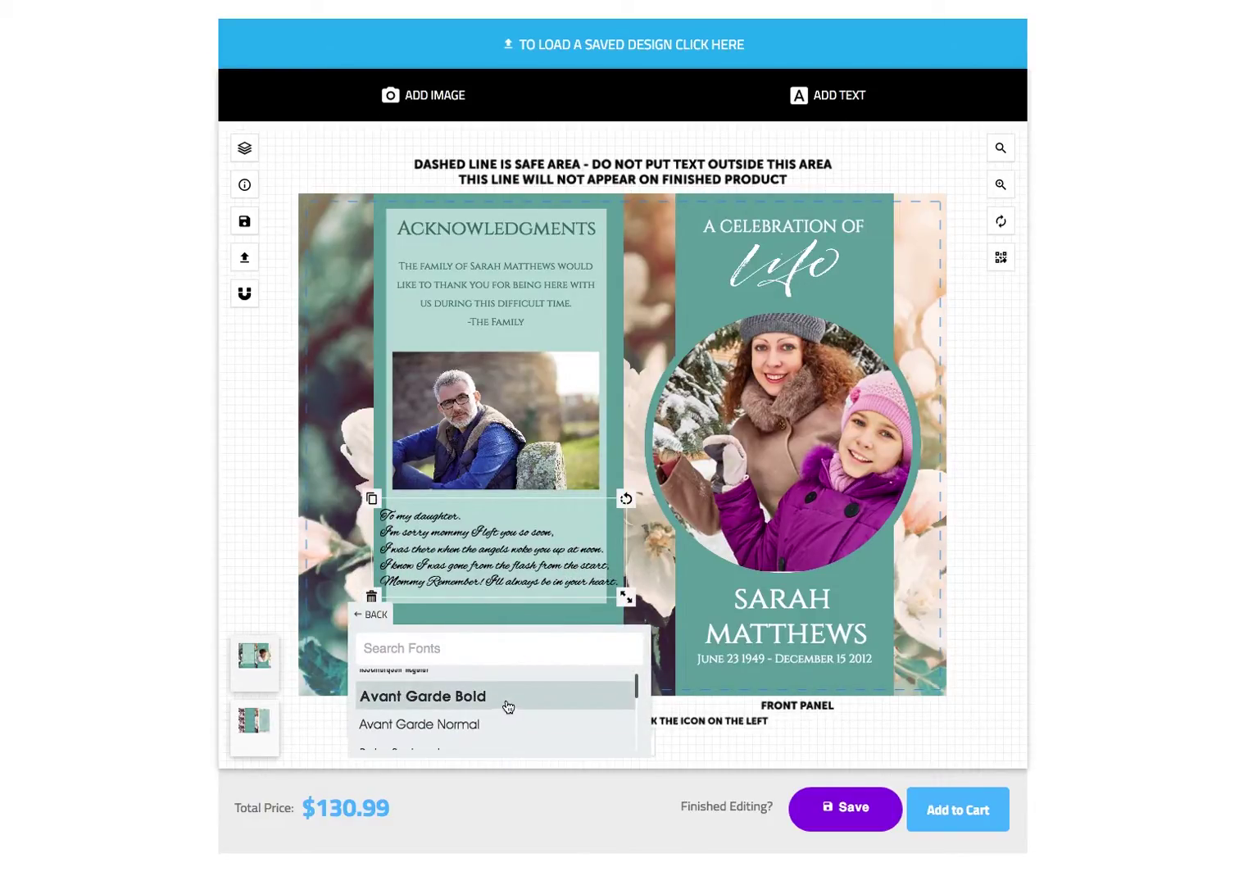
click(474, 682)
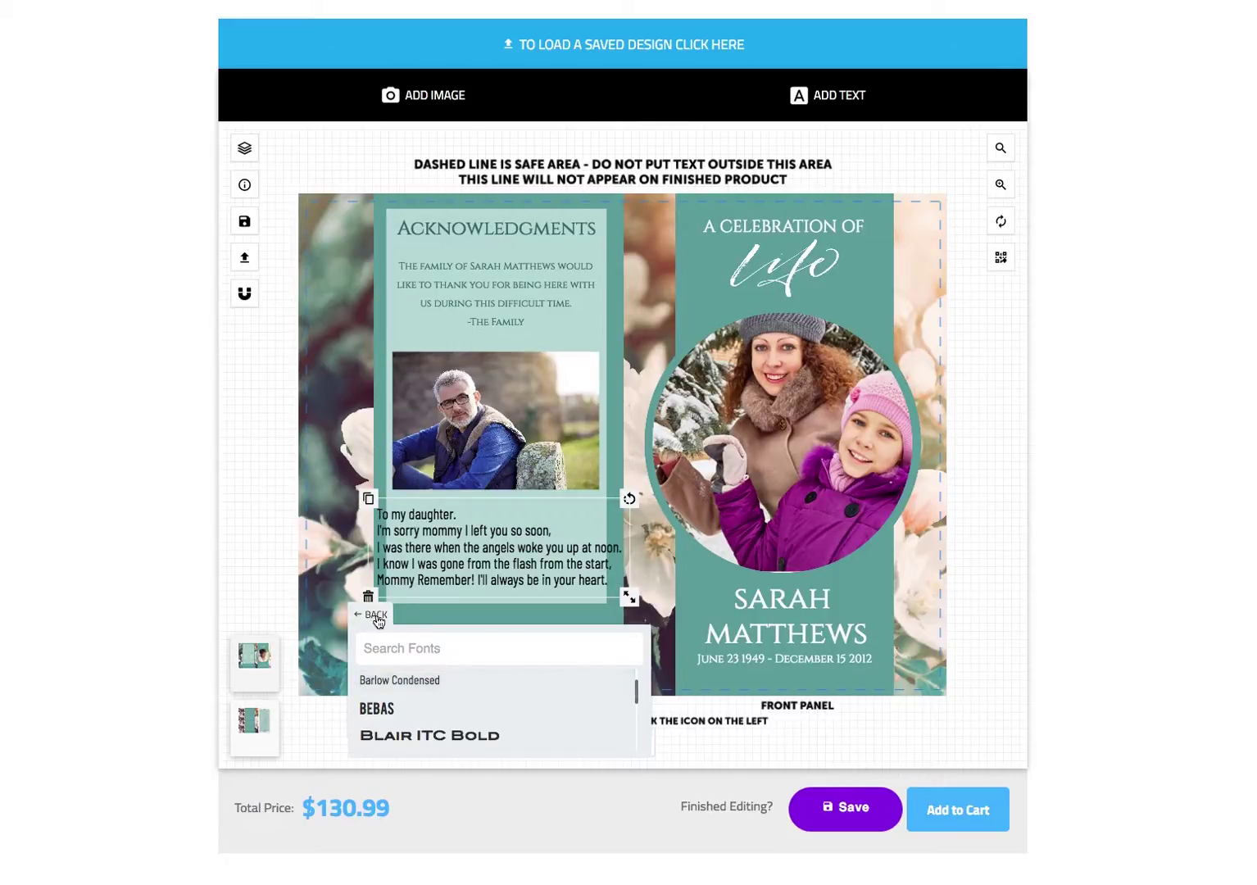
click(377, 617)
click(370, 649)
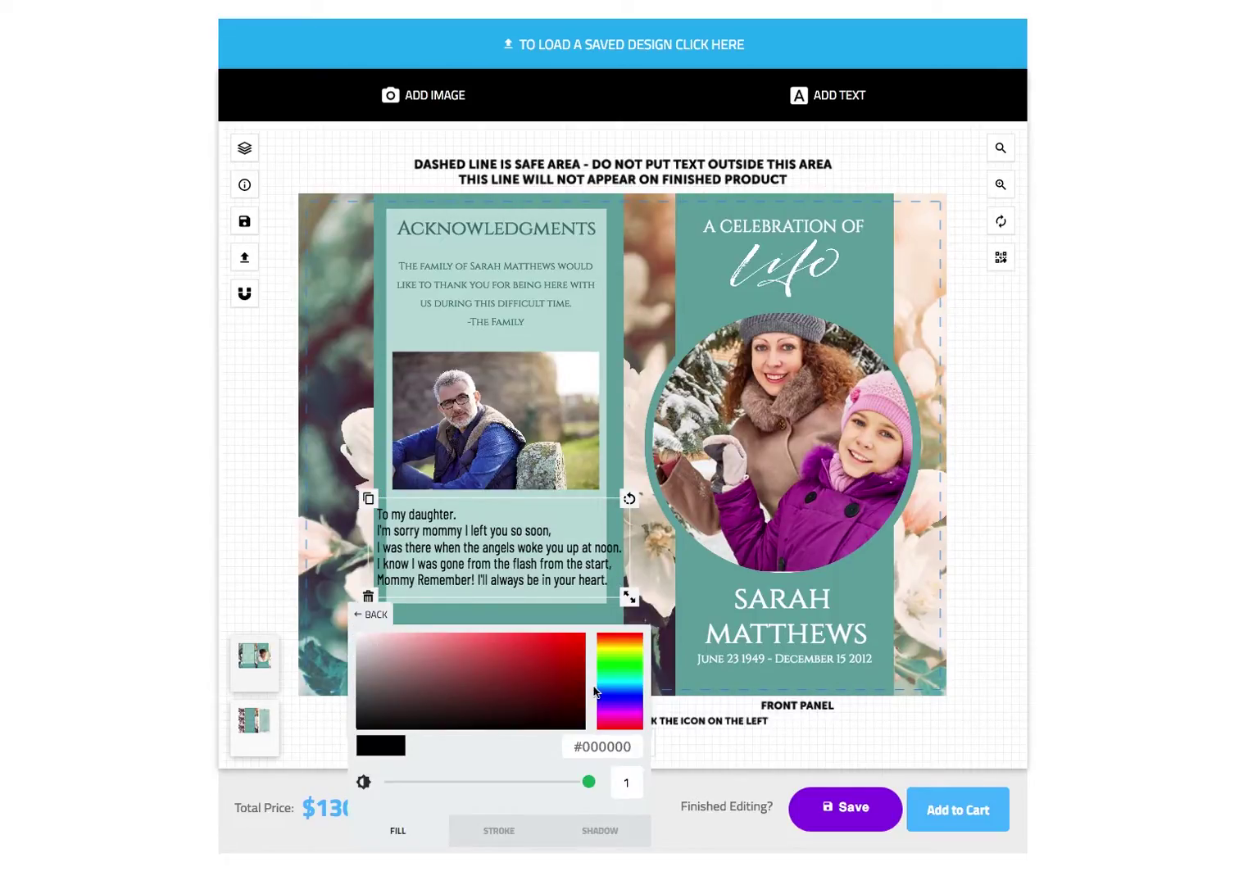
click(615, 683)
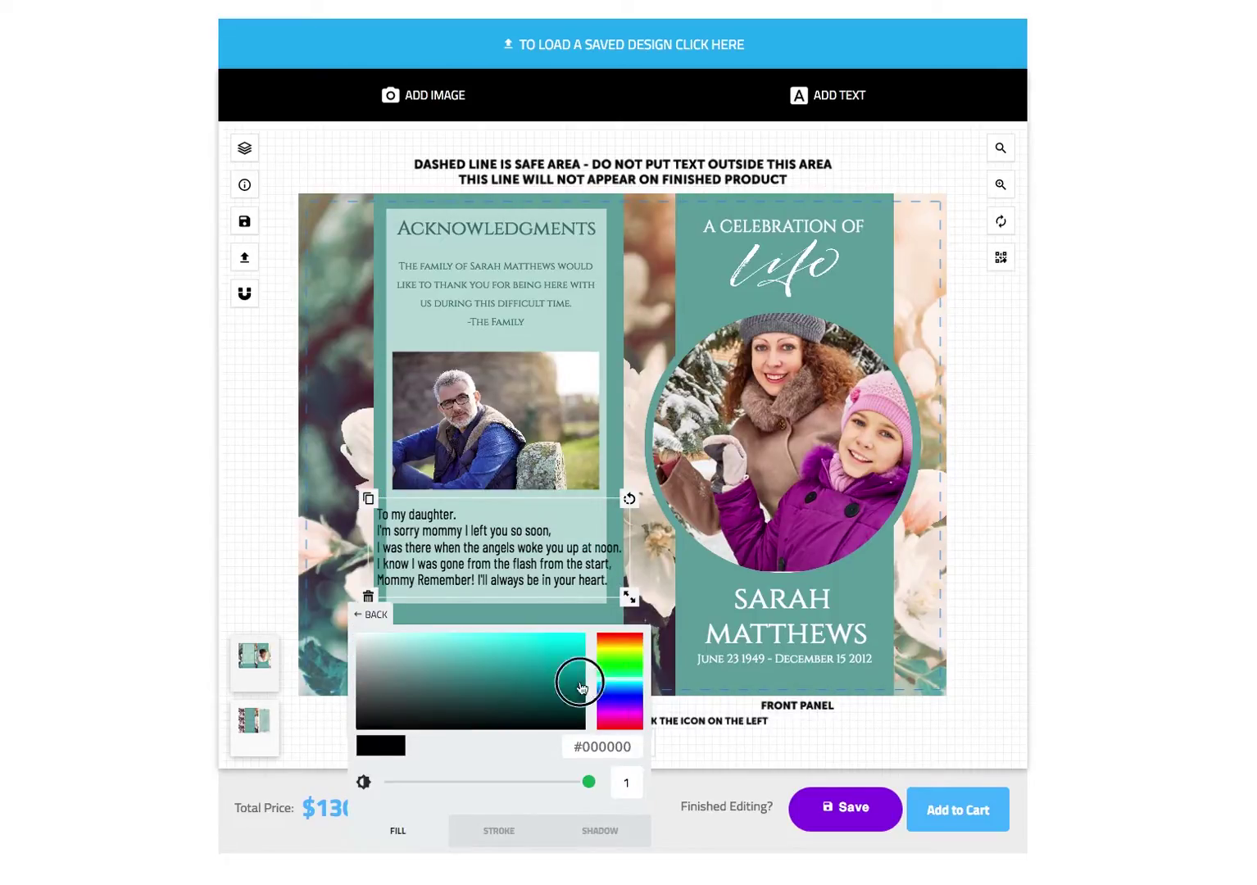
click(587, 689)
click(377, 616)
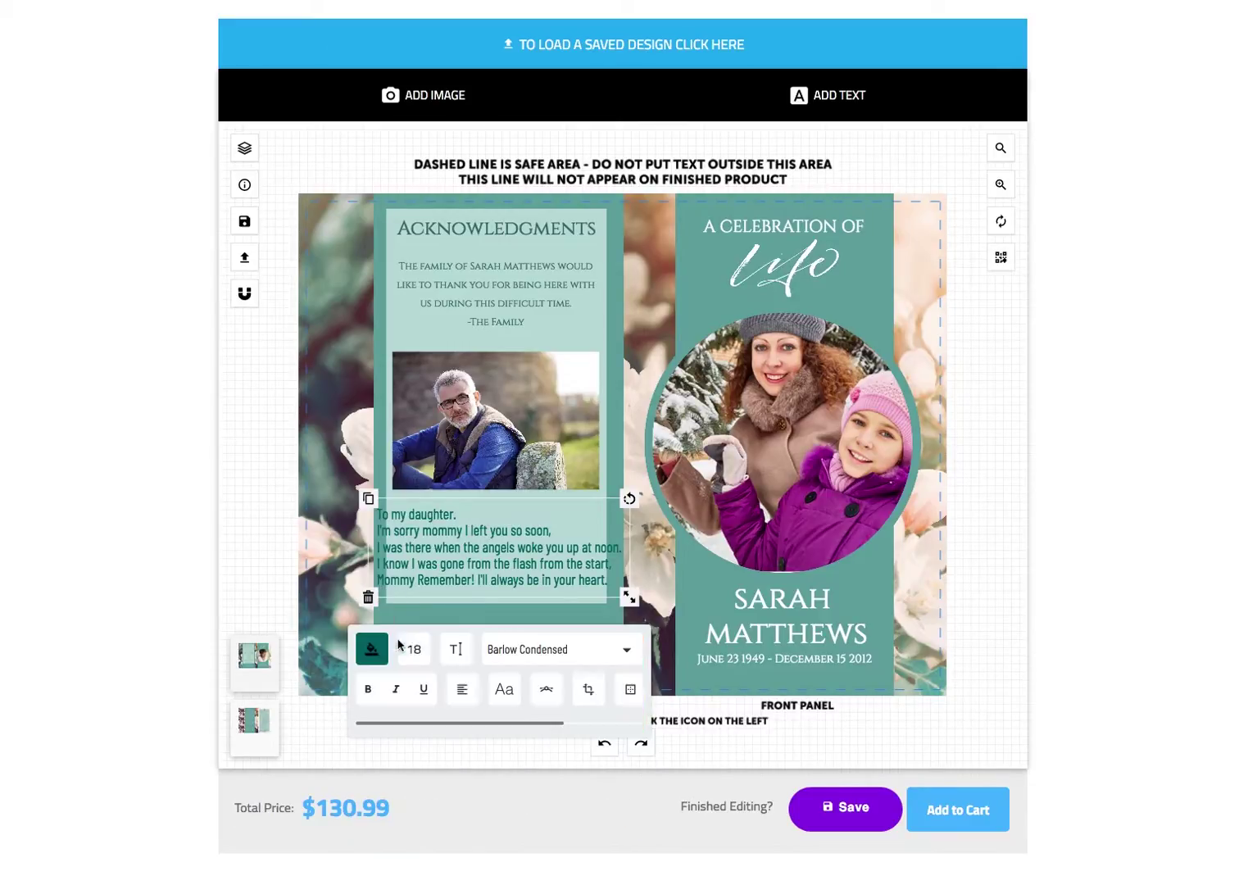
- Centre-align the poem, shrink it to size 15 and nudge it slightly lower
scroll(459, 668, right, 1)
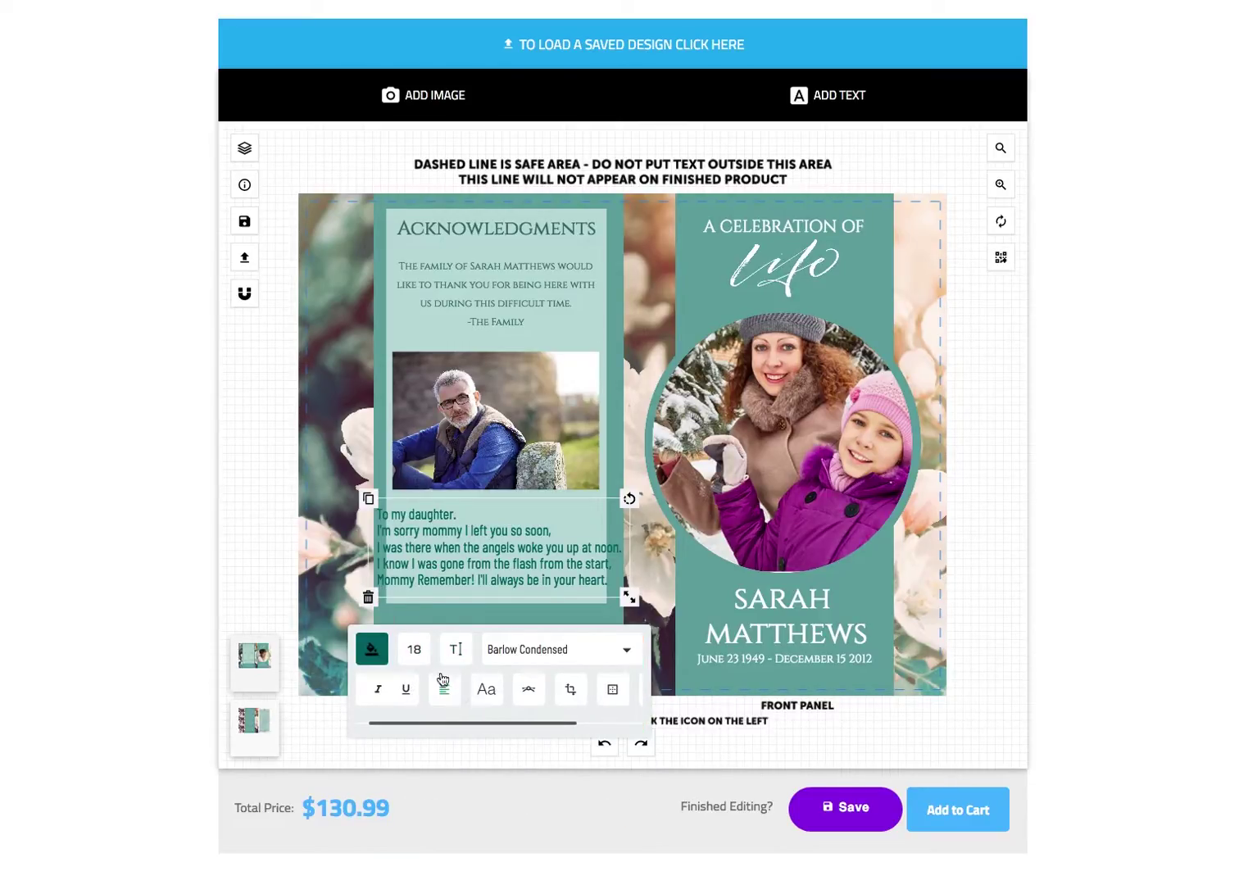
click(444, 690)
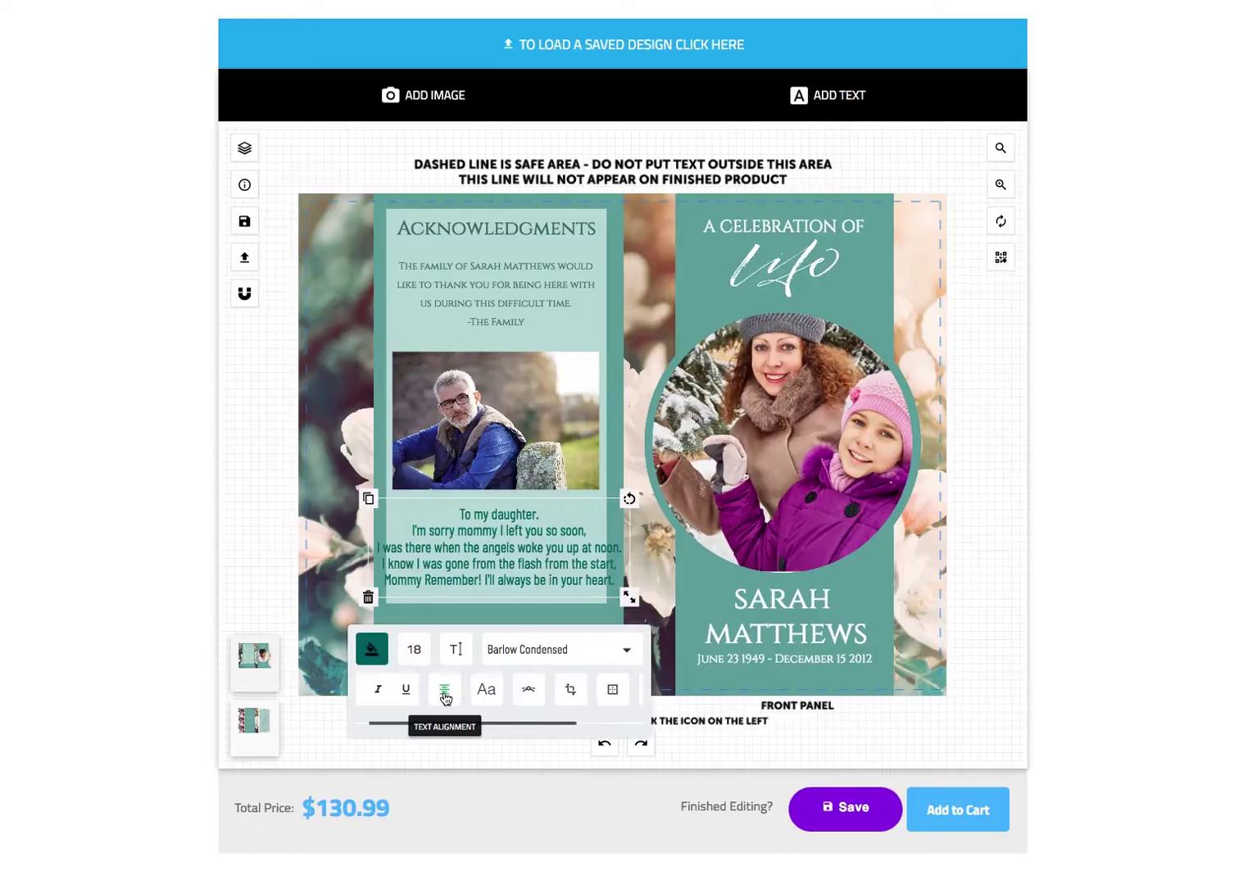
drag(630, 598, 609, 590)
drag(536, 571, 535, 577)
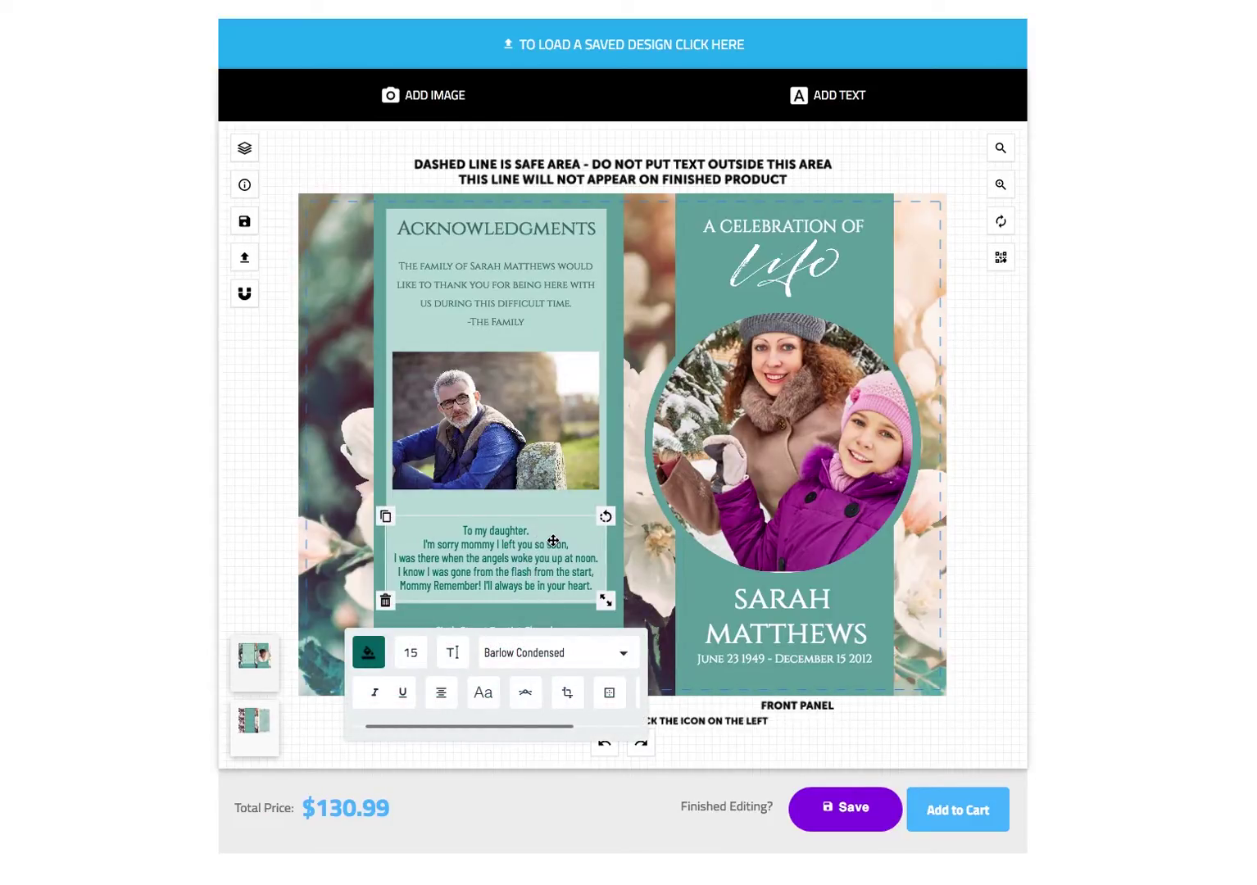
- Nudge the man's photo slightly lower above the poem
click(533, 429)
drag(534, 429, 530, 432)
click(260, 447)
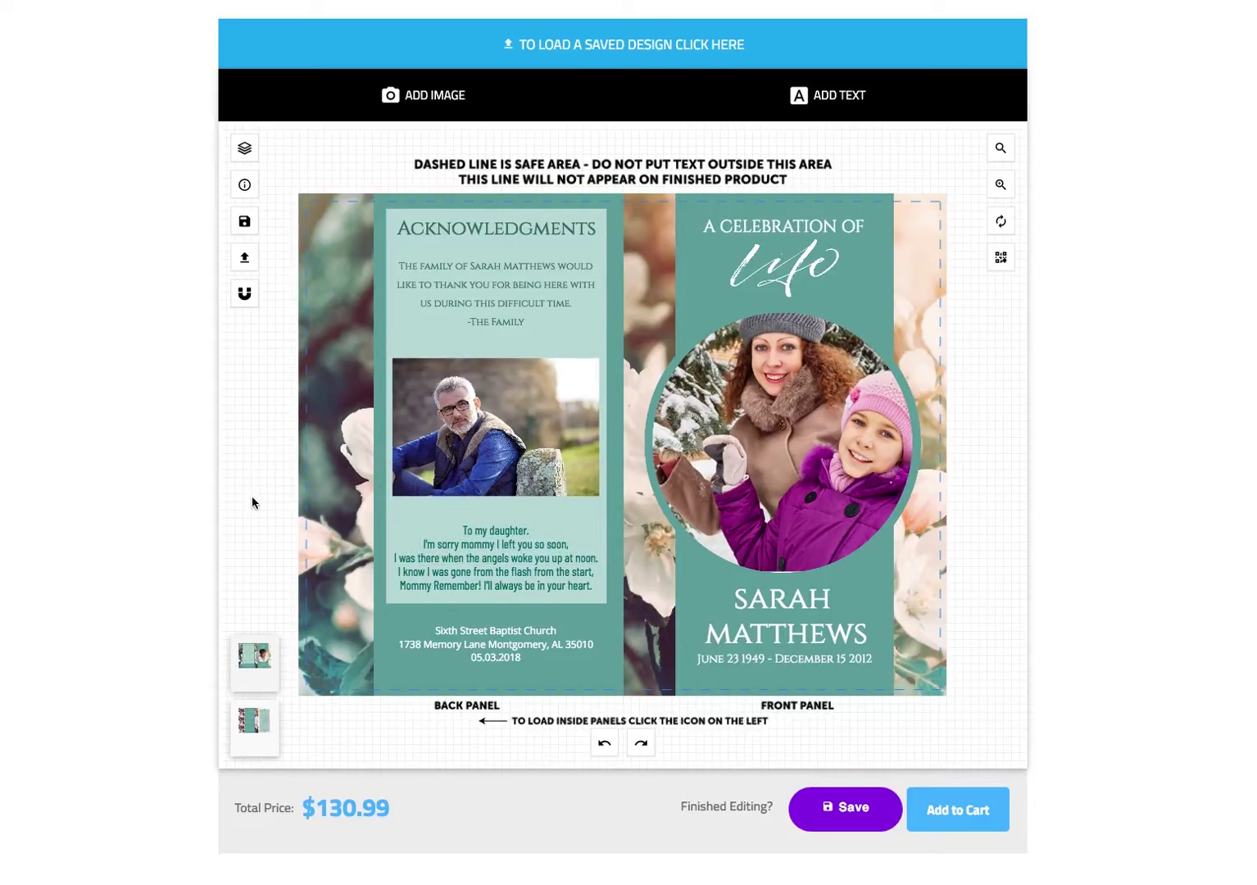
- Display the inside spread with the Obituary and Order of Service panels
click(259, 750)
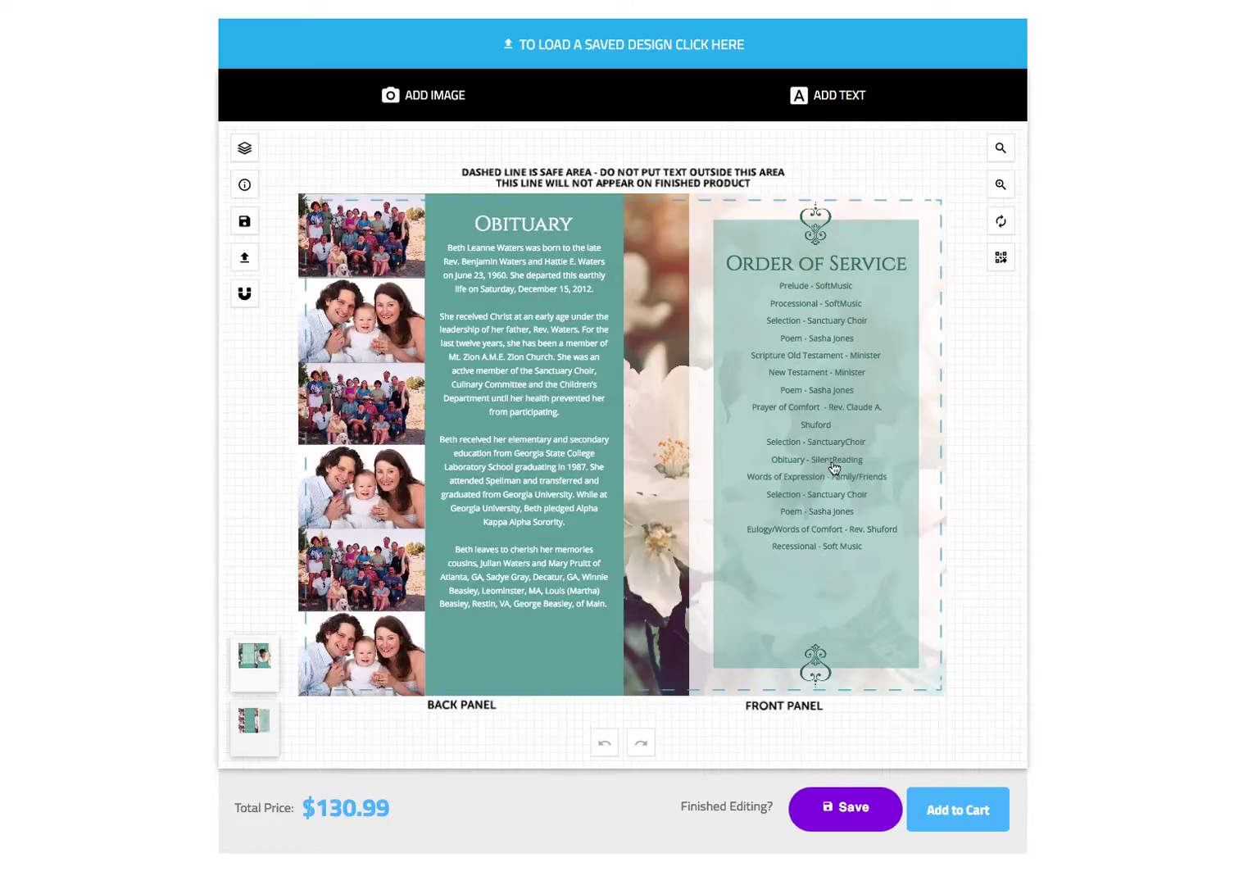
click(847, 814)
- Save the design under the title 'Final Save' and add it to the cart
click(587, 294)
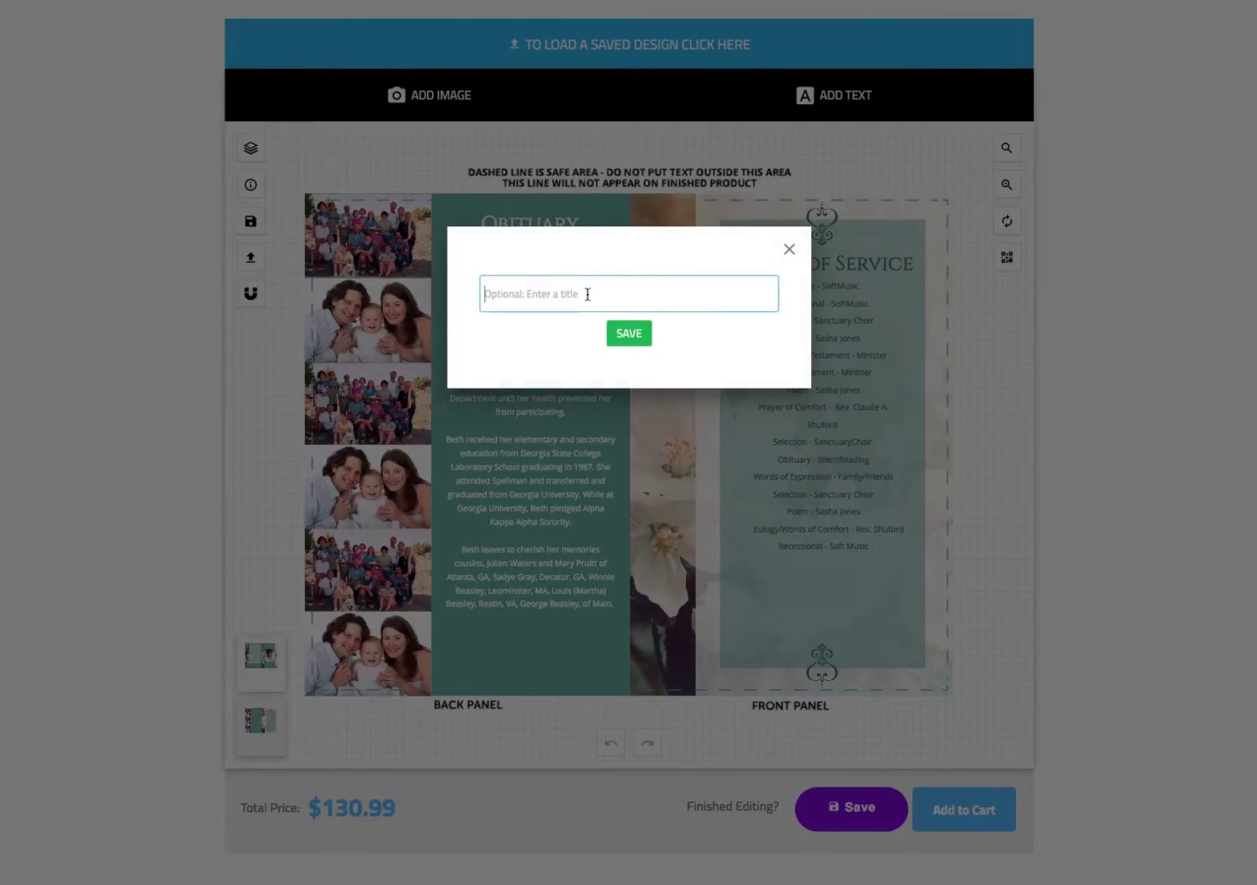
text(Final Save)
click(630, 336)
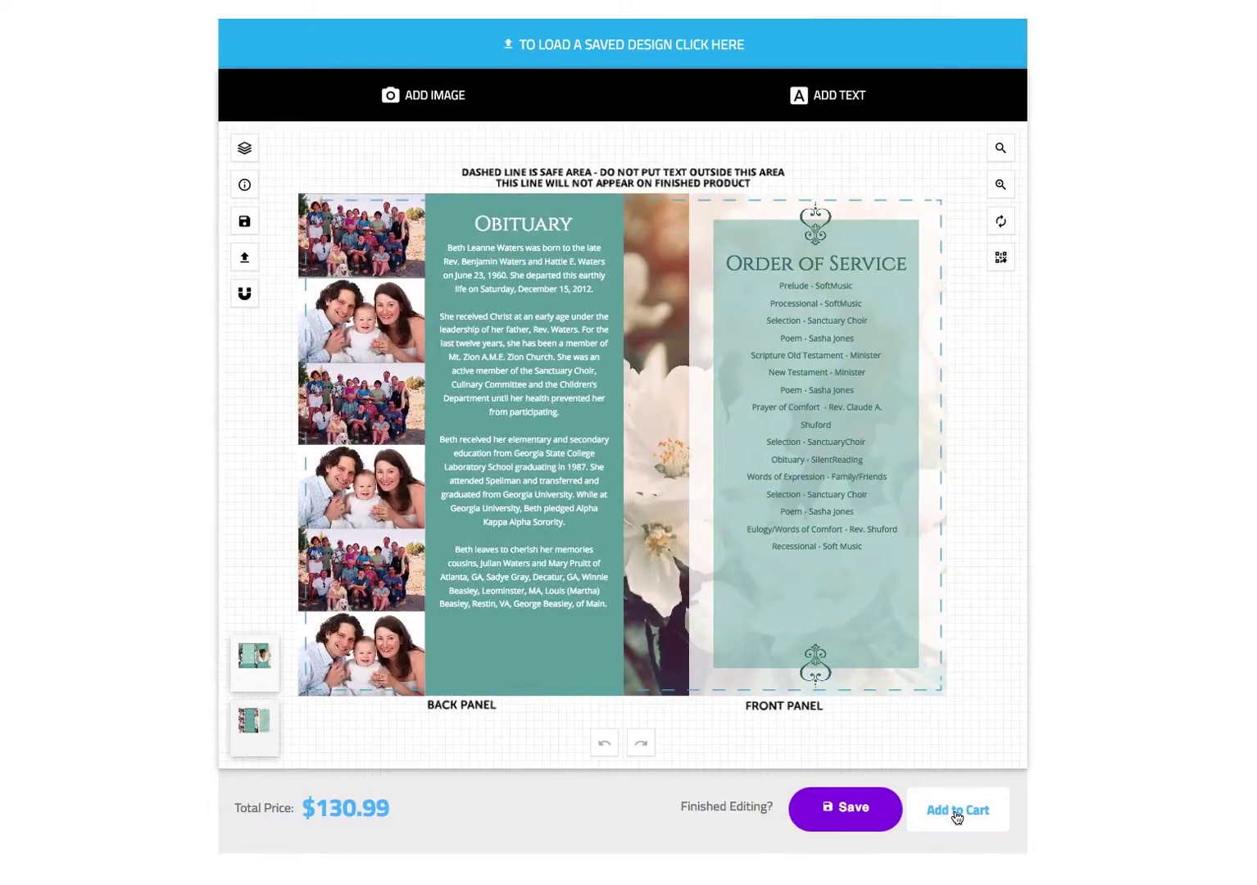
click(956, 816)
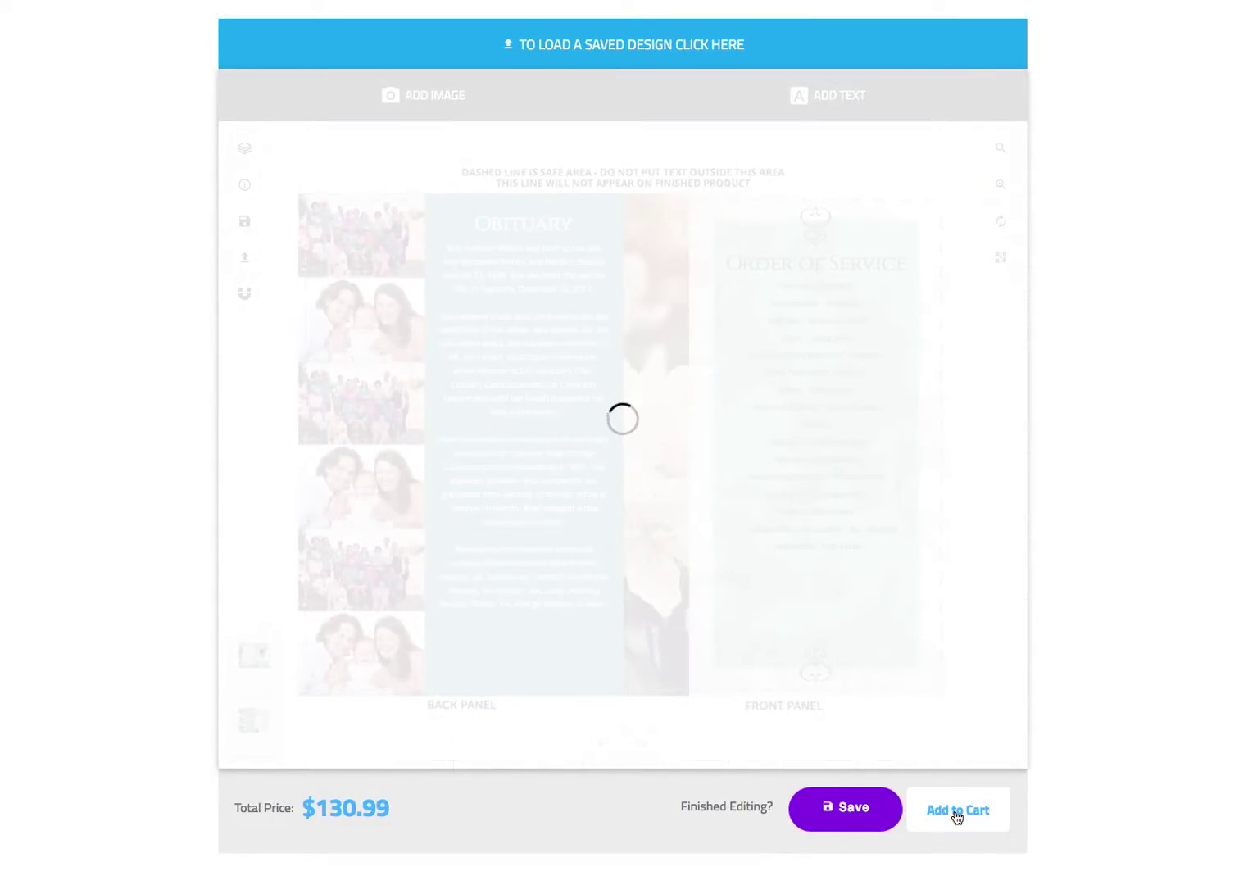